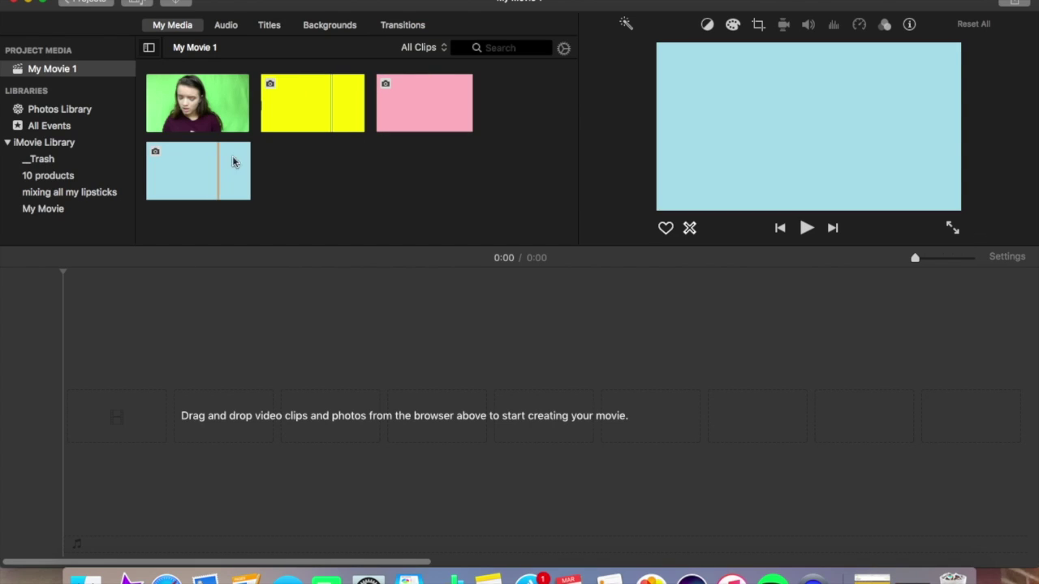
Step: Drop the pink background into the timeline and connect the green-screen clip above it as a cutaway
{"action": "left_click_drag", "start_coordinate": [431, 93], "coordinate": [135, 349]}
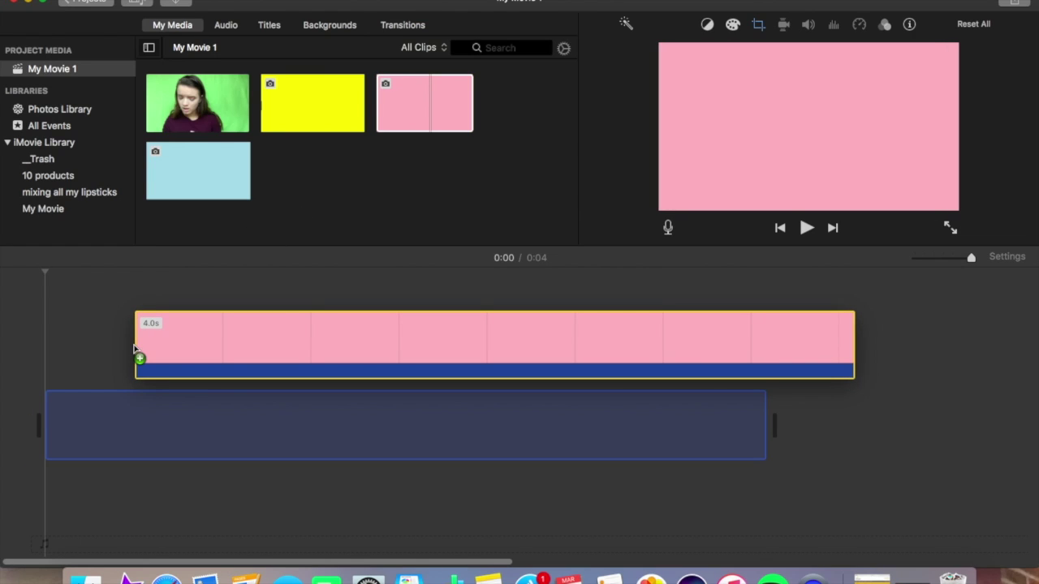
{"action": "left_click_drag", "start_coordinate": [136, 349], "coordinate": [85, 422]}
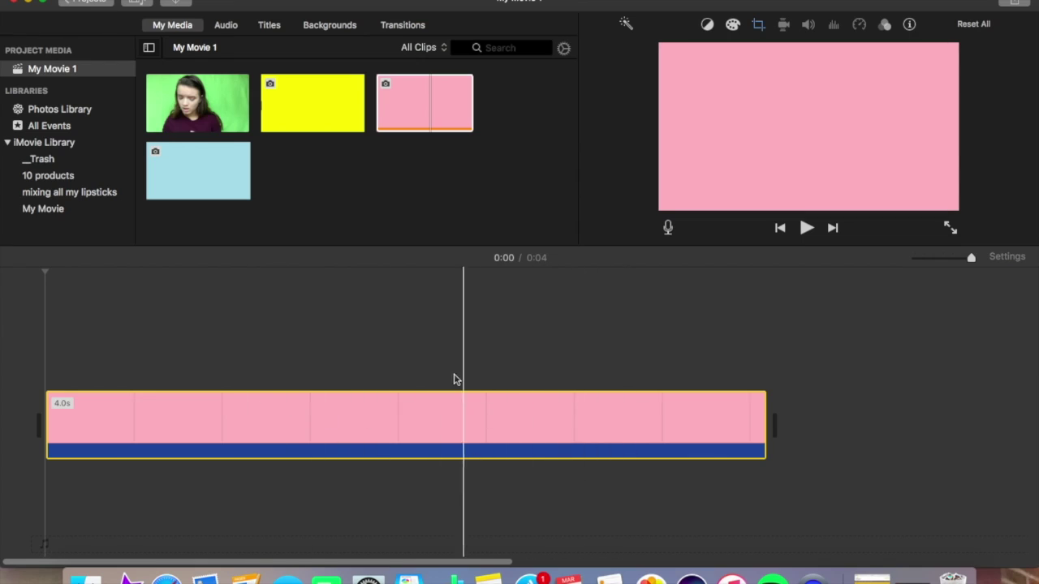
{"action": "left_click", "coordinate": [192, 319]}
{"action": "left_click_drag", "start_coordinate": [187, 122], "coordinate": [30, 330]}
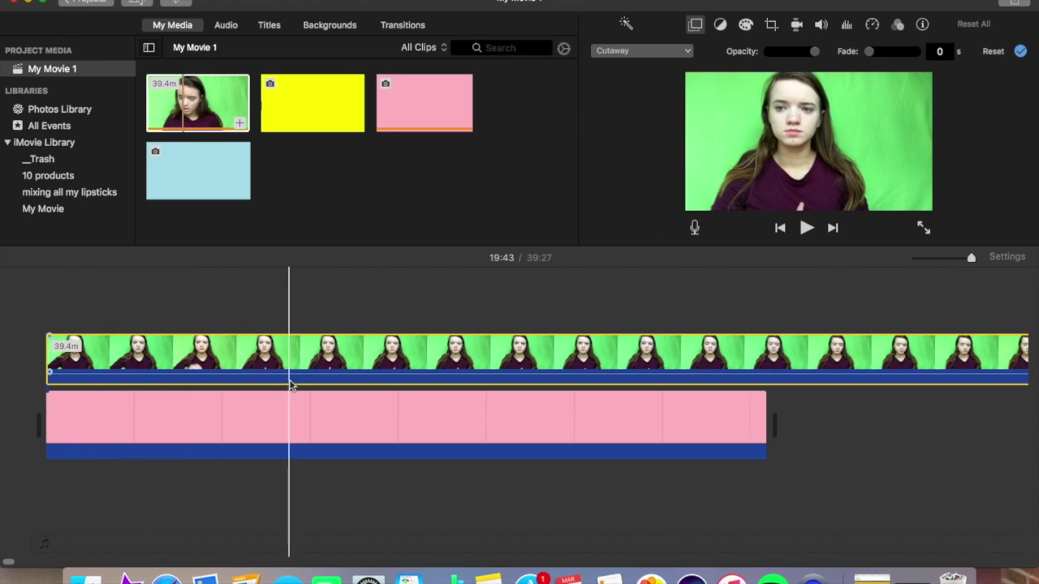
{"action": "left_click", "coordinate": [300, 416]}
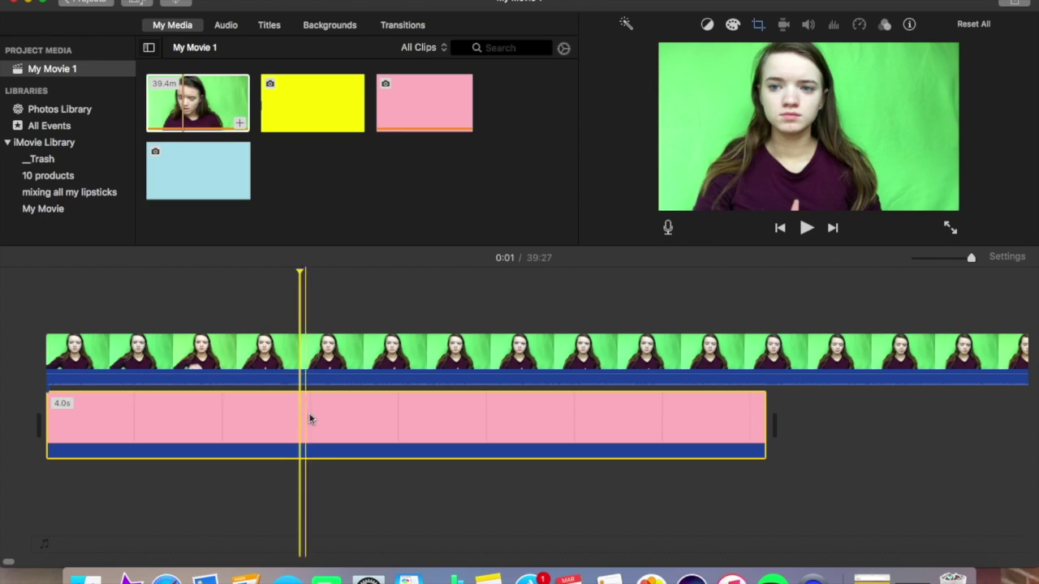
{"action": "left_click", "coordinate": [374, 374]}
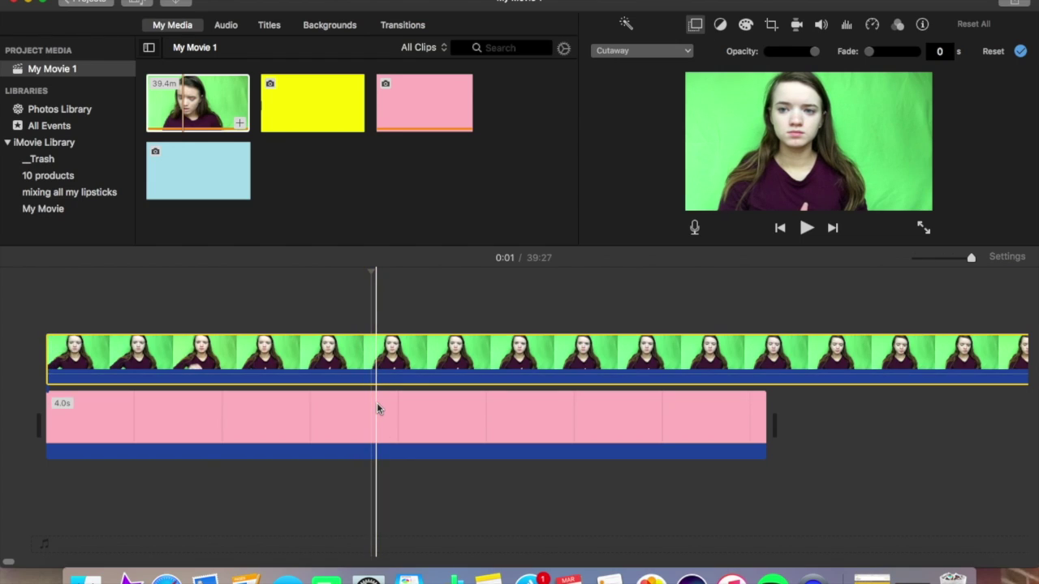
{"action": "left_click", "coordinate": [414, 353]}
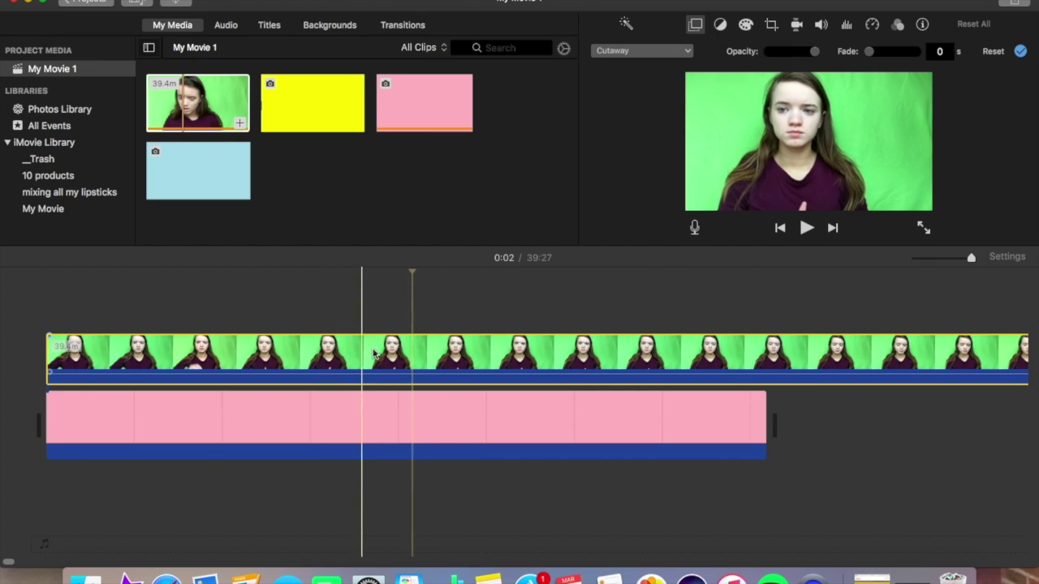
{"action": "left_click", "coordinate": [694, 26]}
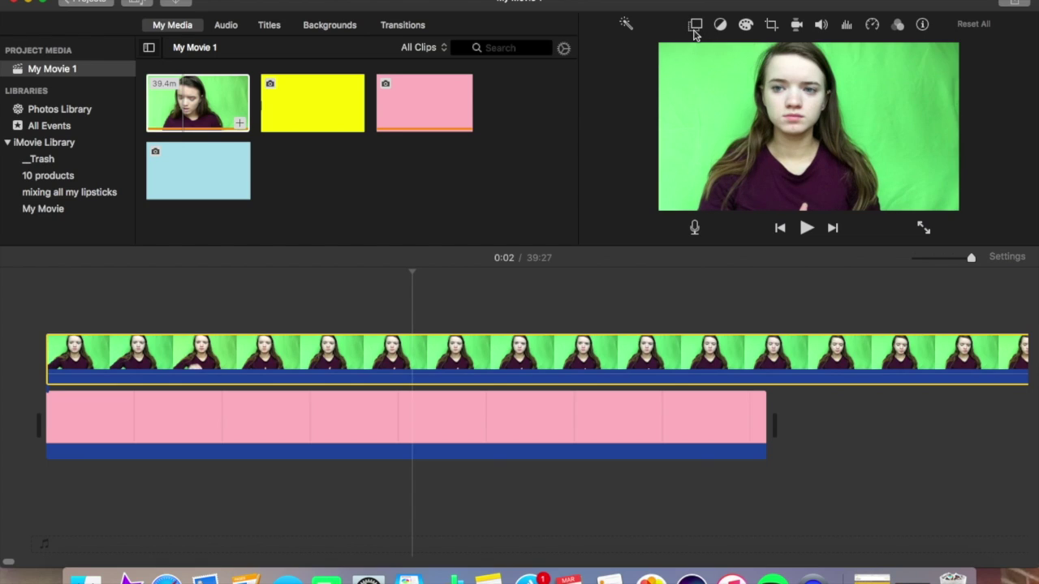
{"action": "left_click", "coordinate": [695, 28]}
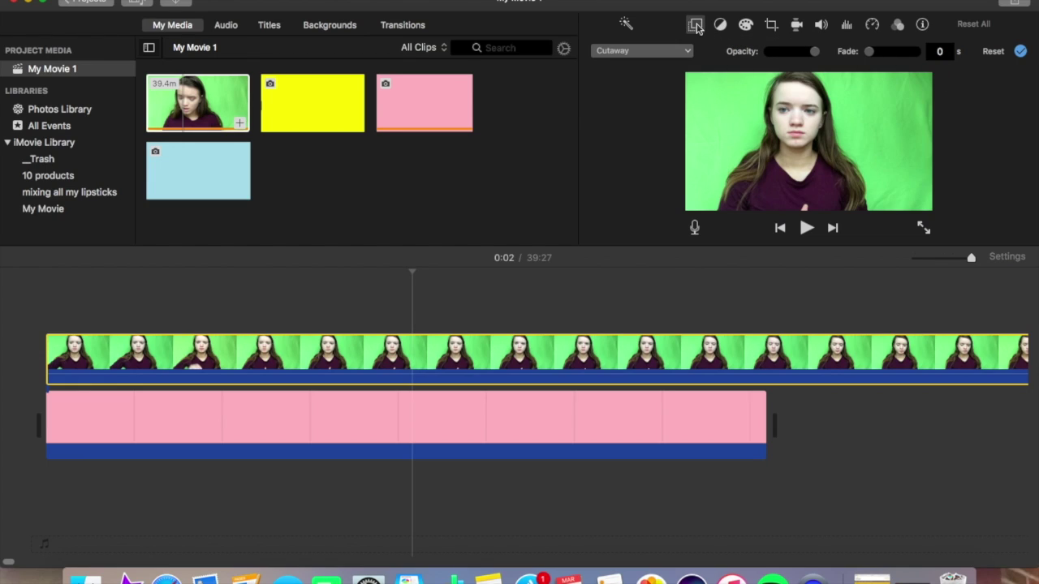
{"action": "left_click", "coordinate": [695, 26]}
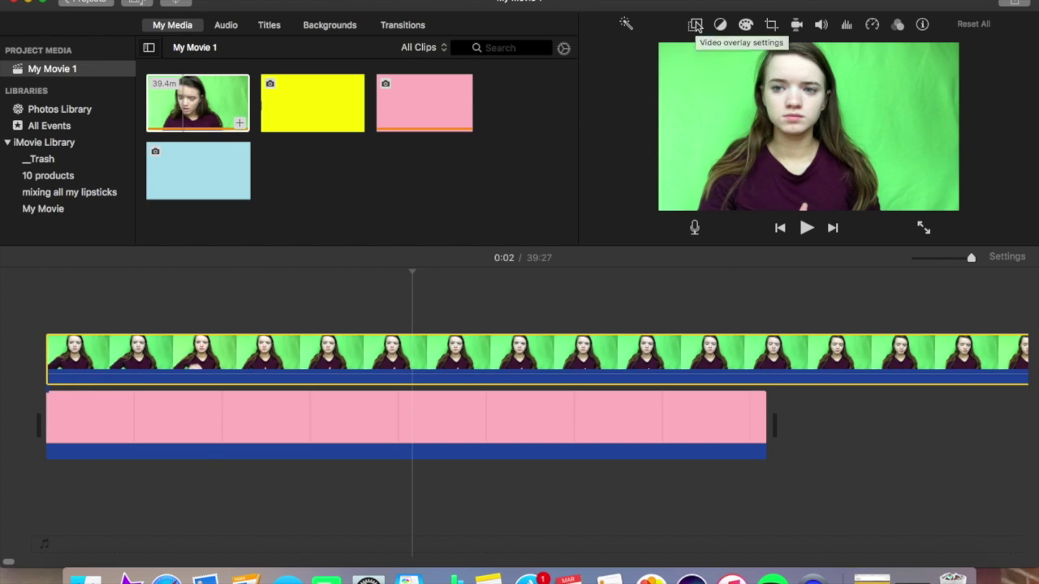
{"action": "left_click", "coordinate": [695, 26]}
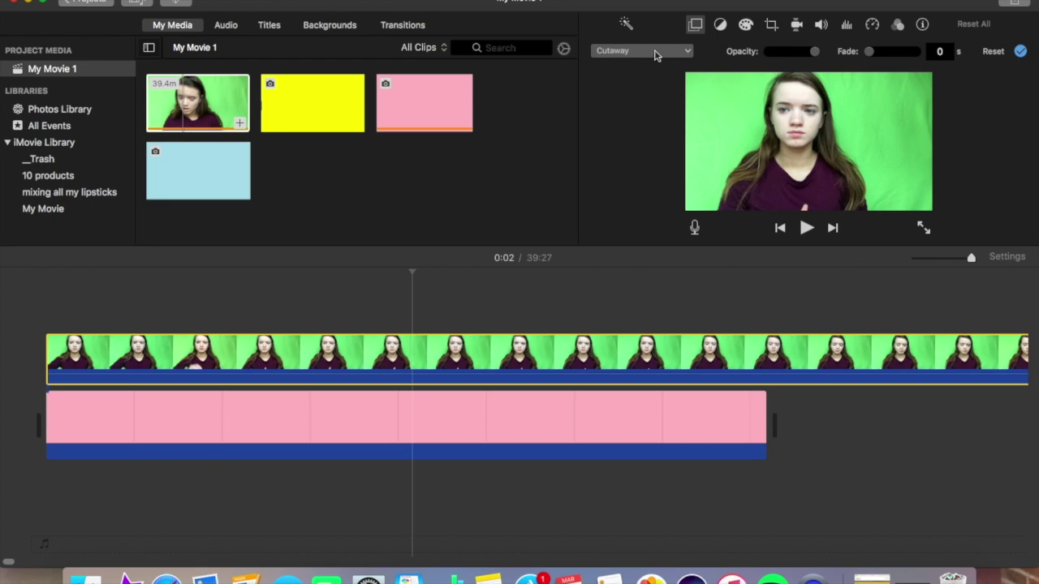
{"action": "left_click", "coordinate": [655, 51]}
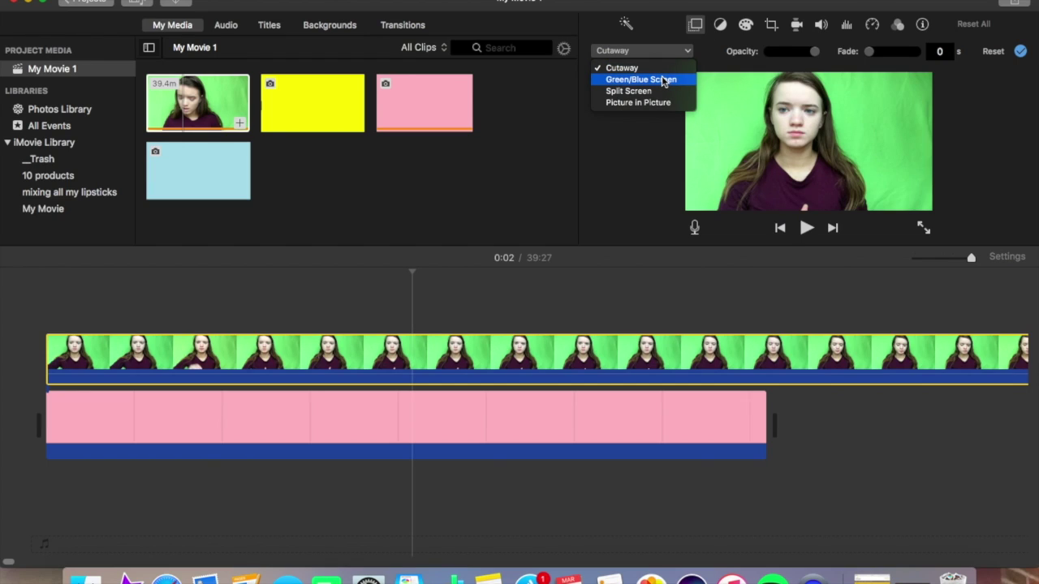
{"action": "left_click", "coordinate": [662, 80]}
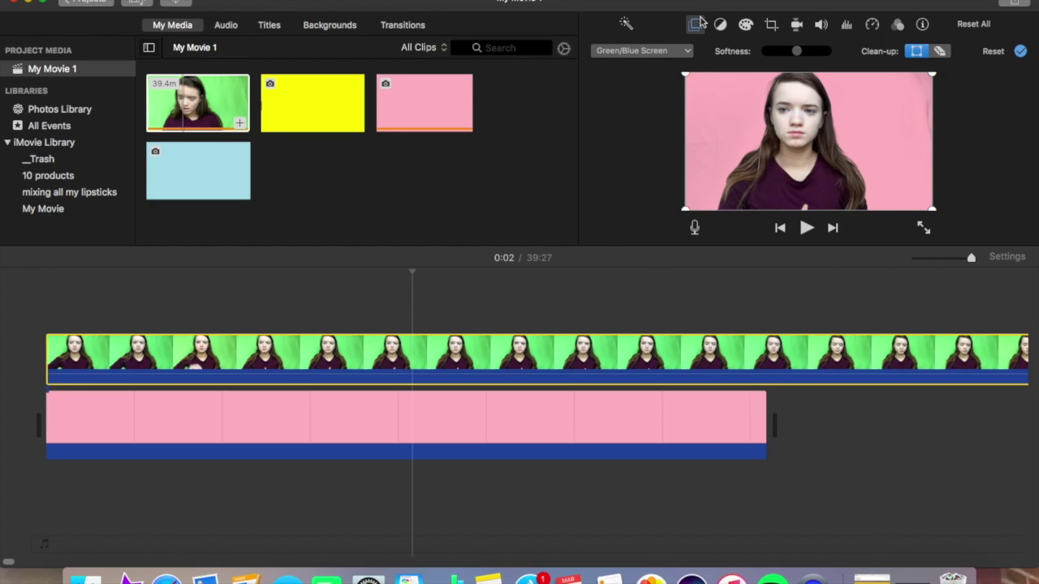
{"action": "left_click", "coordinate": [684, 51]}
{"action": "left_click", "coordinate": [661, 67]}
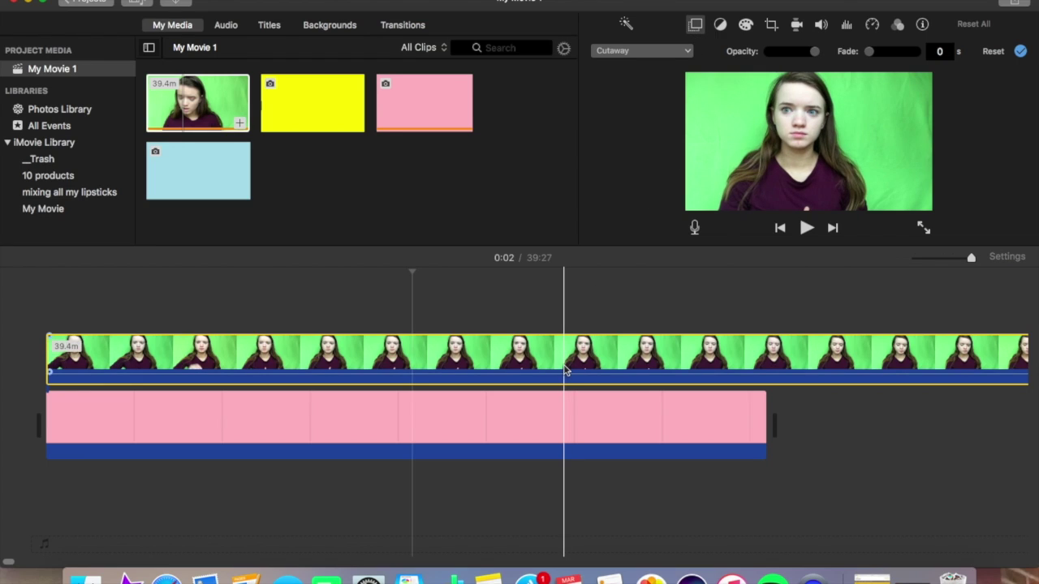
Step: Select the pink background clip, then open and close its crop options
{"action": "left_click", "coordinate": [576, 424]}
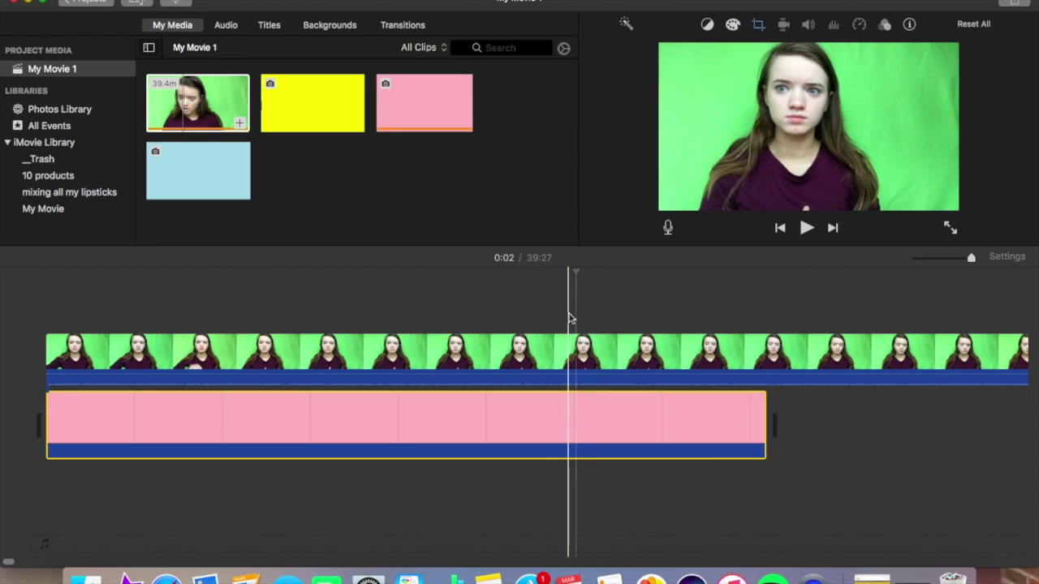
{"action": "left_click", "coordinate": [546, 431]}
{"action": "key", "text": "c"}
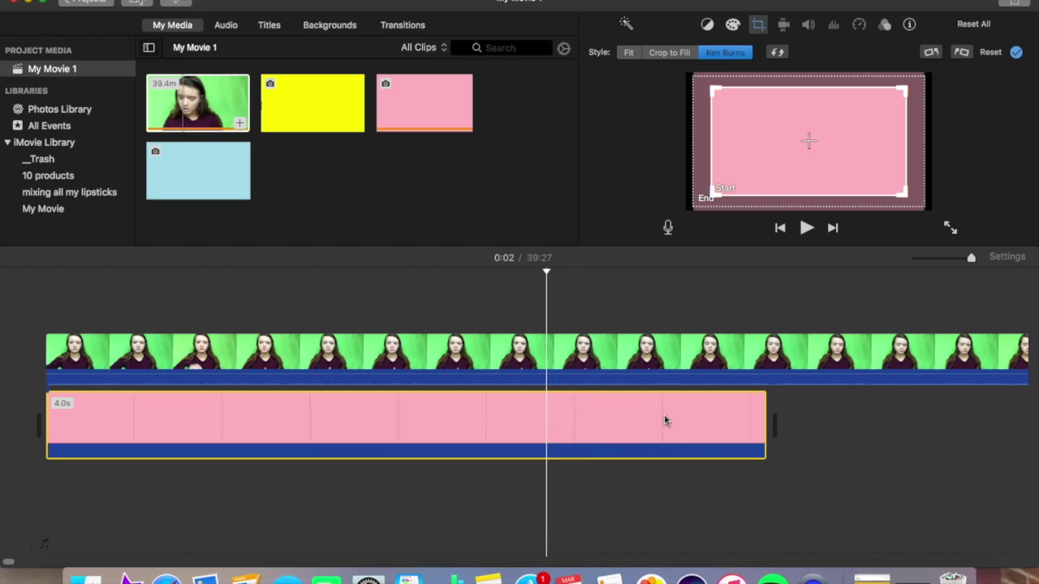
{"action": "left_click", "coordinate": [858, 428]}
{"action": "left_click", "coordinate": [648, 393]}
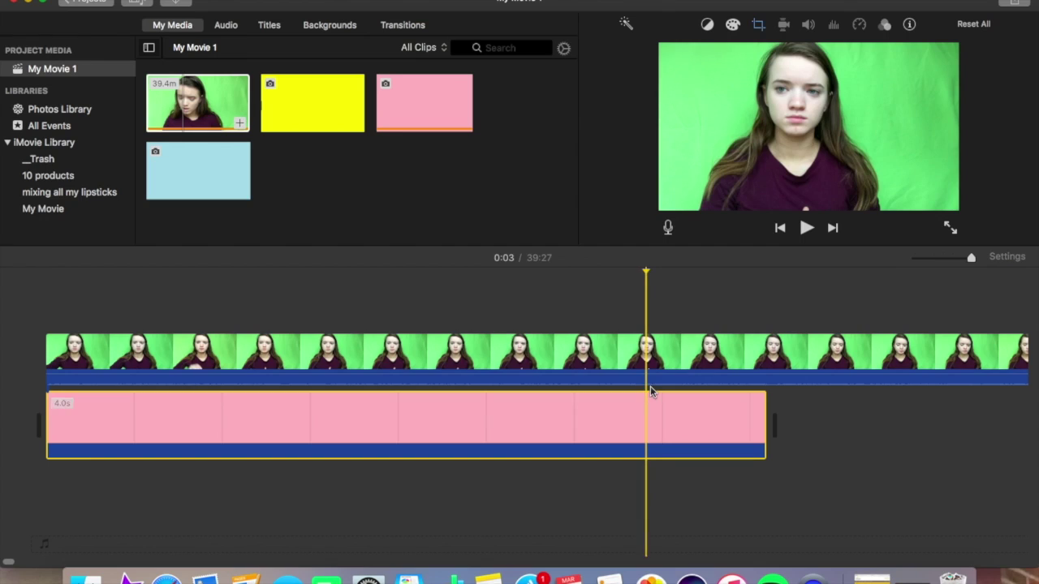
Step: Set the green-screen clip's overlay to Green/Blue Screen so the pink shows behind
{"action": "left_click", "coordinate": [591, 347]}
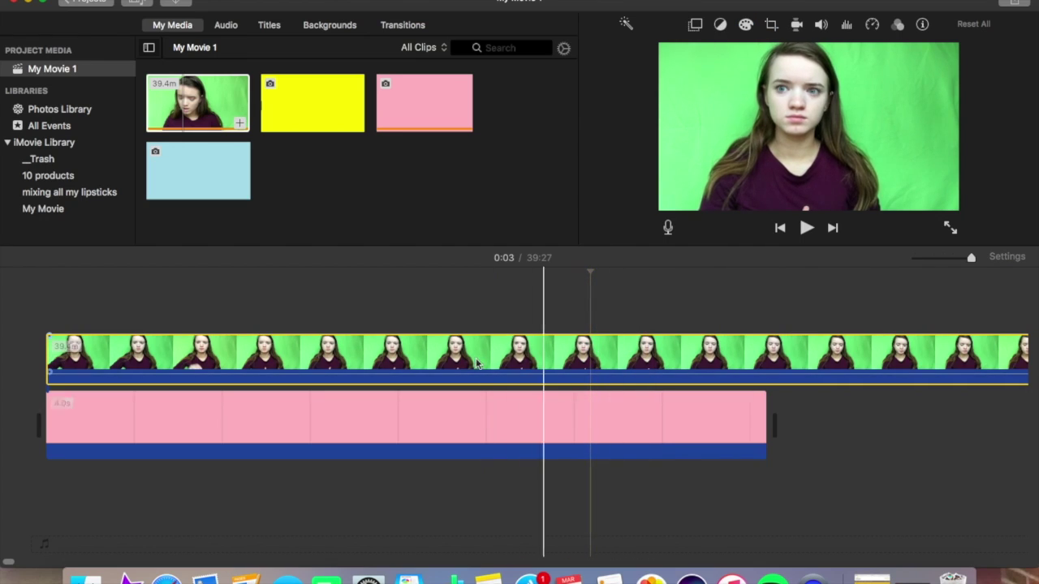
{"action": "left_click", "coordinate": [573, 365]}
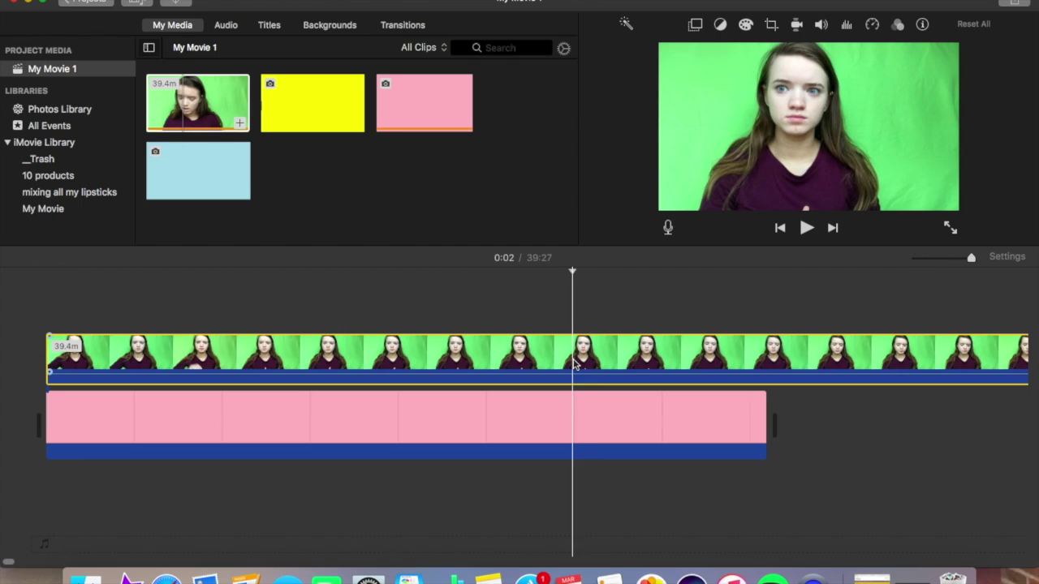
{"action": "left_click", "coordinate": [696, 25]}
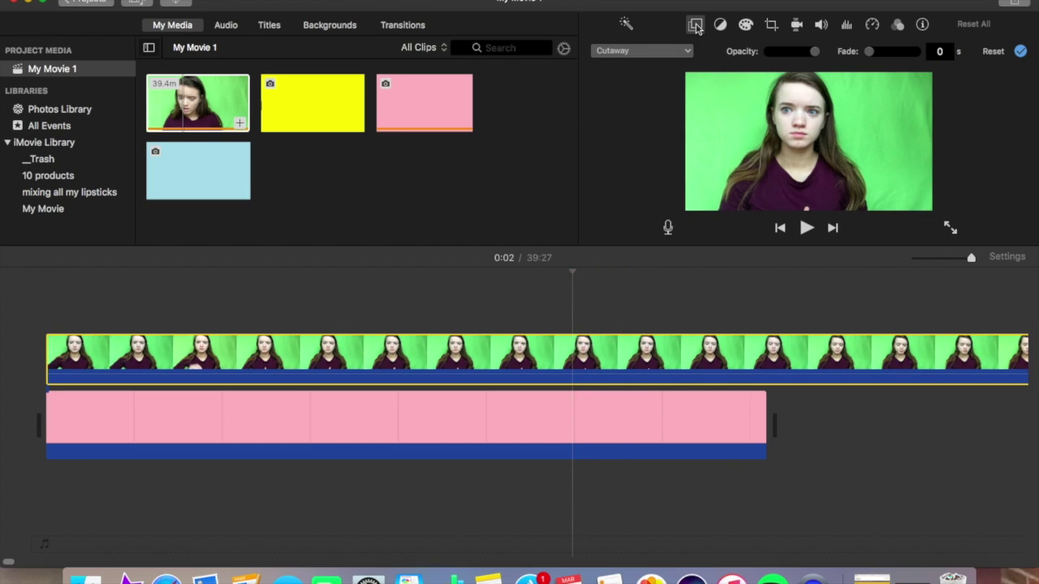
{"action": "left_click", "coordinate": [670, 52]}
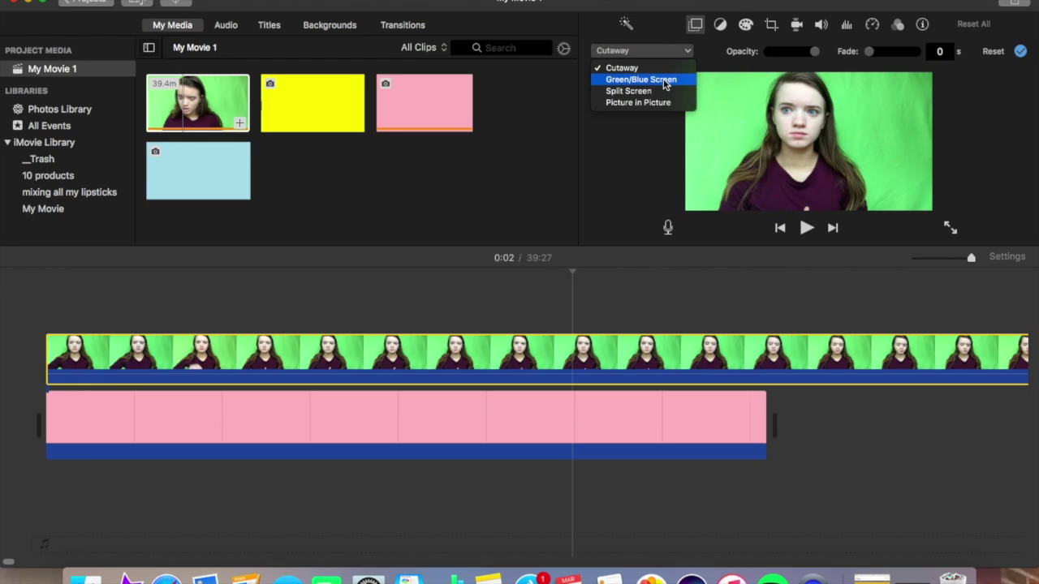
{"action": "left_click", "coordinate": [664, 80]}
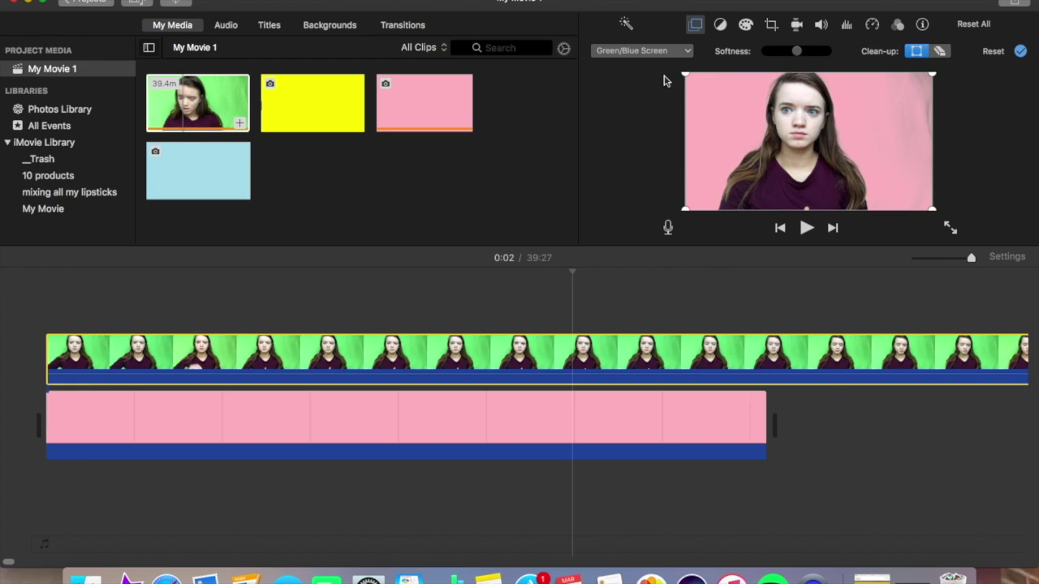
Step: Trim the pink background to 0.8 seconds and add the yellow background after it
{"action": "left_click", "coordinate": [759, 431]}
{"action": "left_click_drag", "start_coordinate": [760, 432], "coordinate": [174, 432]}
{"action": "left_click", "coordinate": [74, 366]}
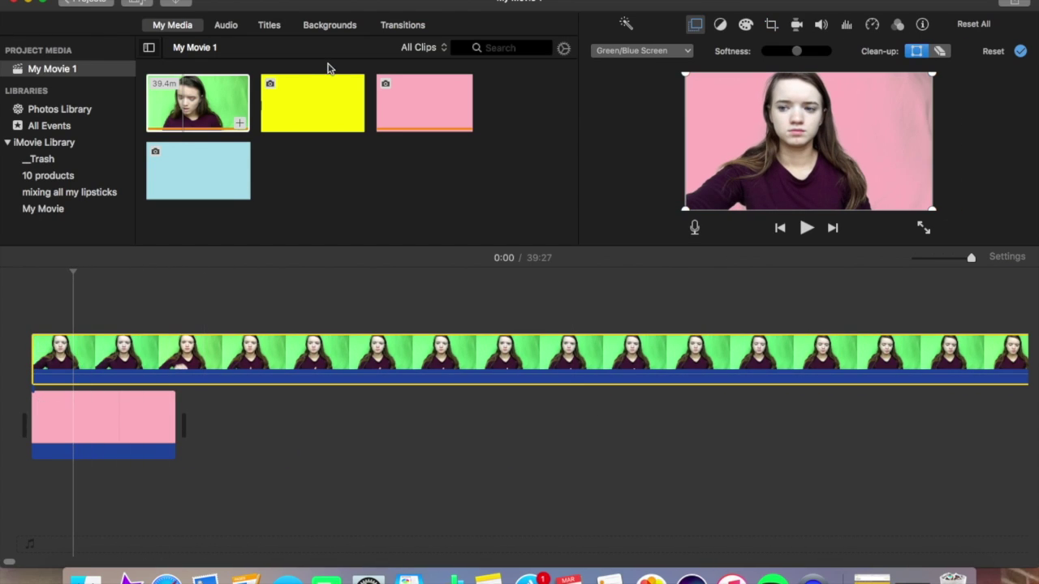
{"action": "left_click_drag", "start_coordinate": [324, 102], "coordinate": [225, 413]}
Step: Remove a misplaced light-blue clip and shorten the yellow background to about one second
{"action": "left_click_drag", "start_coordinate": [201, 205], "coordinate": [648, 331]}
{"action": "right_click", "coordinate": [648, 332]}
{"action": "left_click", "coordinate": [754, 359]}
{"action": "key", "text": "Delete"}
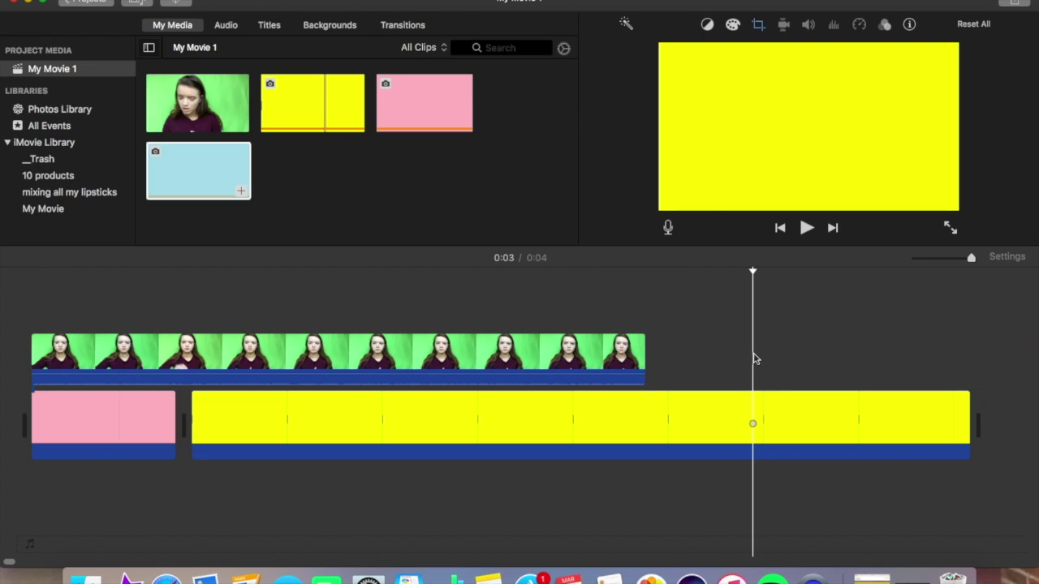
{"action": "left_click_drag", "start_coordinate": [966, 428], "coordinate": [276, 422]}
Step: Add the light-blue background after yellow, cut off its extra ends, and lengthen yellow
{"action": "left_click_drag", "start_coordinate": [201, 188], "coordinate": [385, 415]}
{"action": "left_click", "coordinate": [687, 411]}
{"action": "key", "text": "super+b"}
{"action": "key", "text": "Delete"}
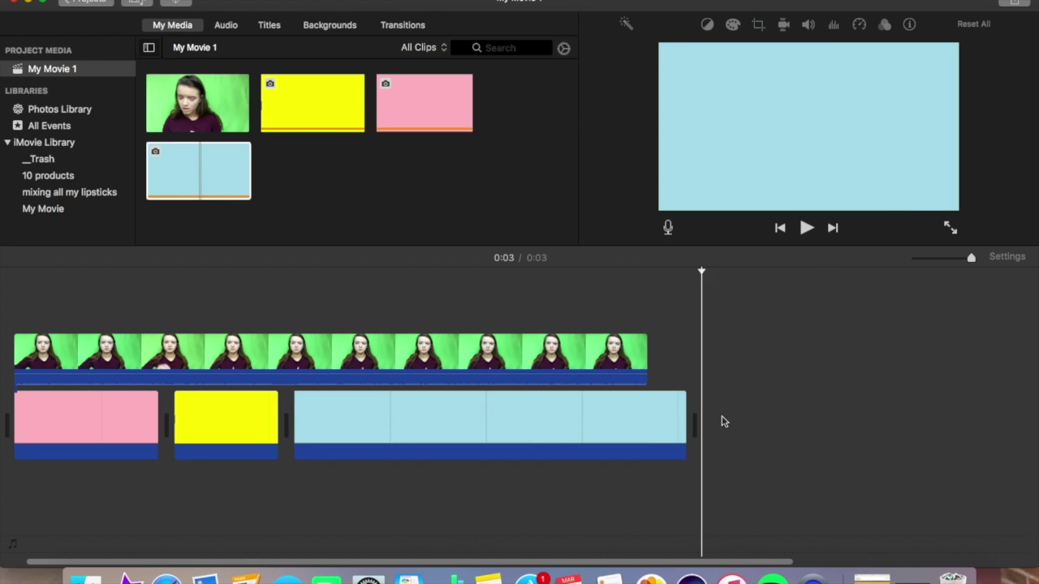
{"action": "left_click", "coordinate": [468, 426]}
{"action": "key", "text": "super+b"}
{"action": "key", "text": "Delete"}
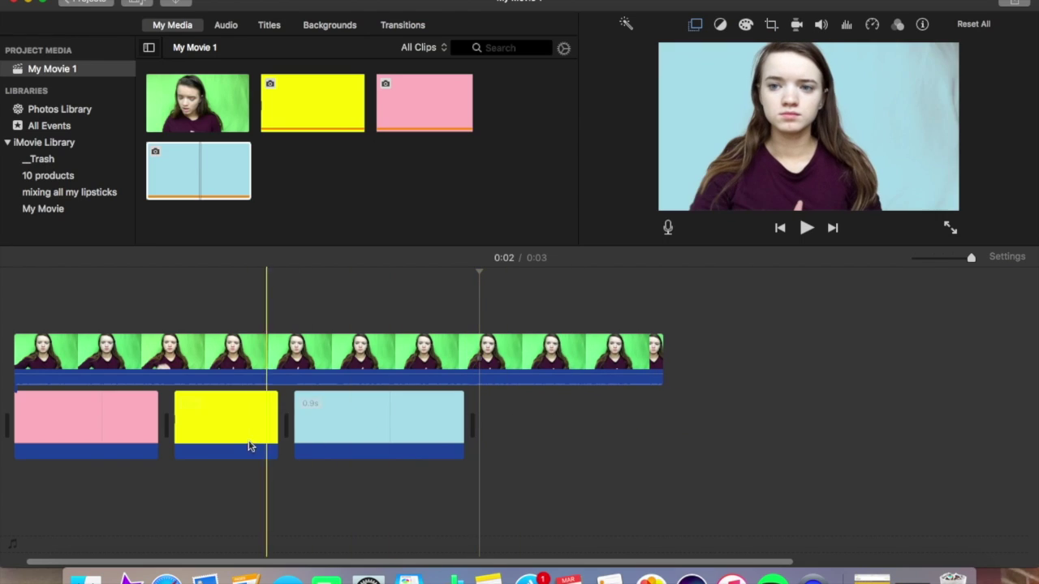
{"action": "left_click_drag", "start_coordinate": [277, 434], "coordinate": [338, 440]}
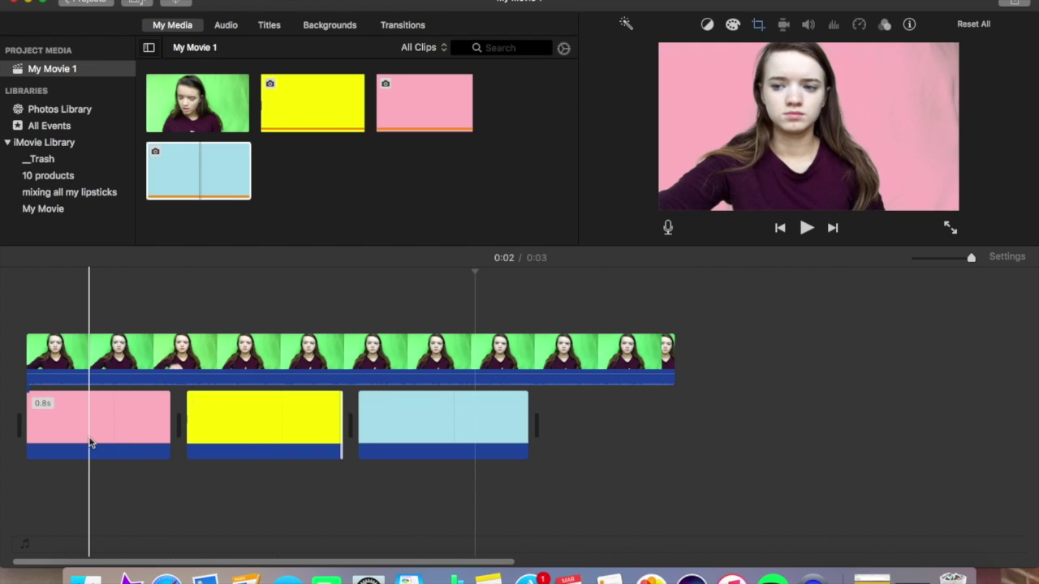
Step: Preview the movie briefly from near the start
{"action": "left_click", "coordinate": [146, 322]}
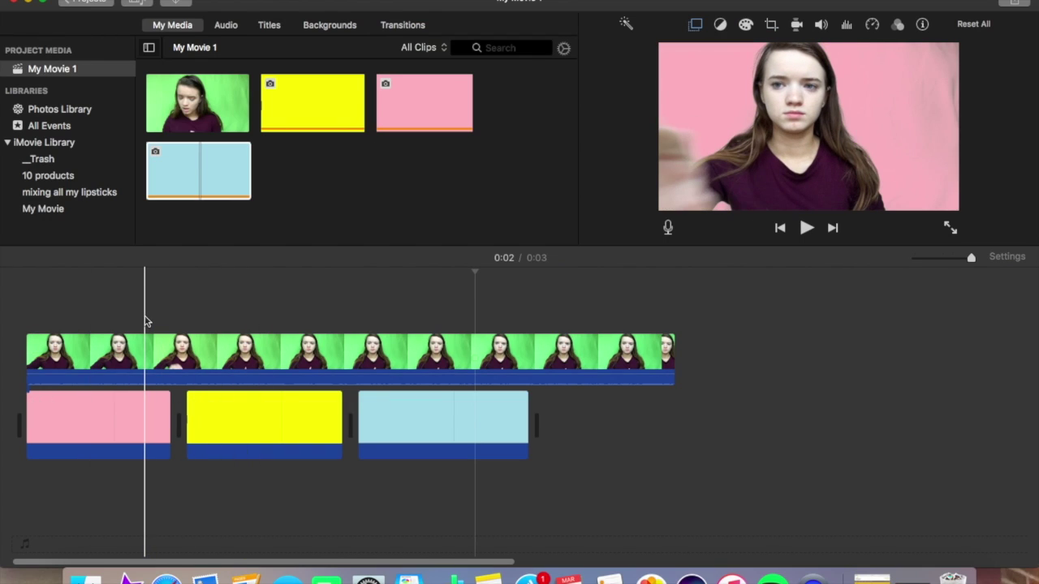
{"action": "key", "text": "space"}
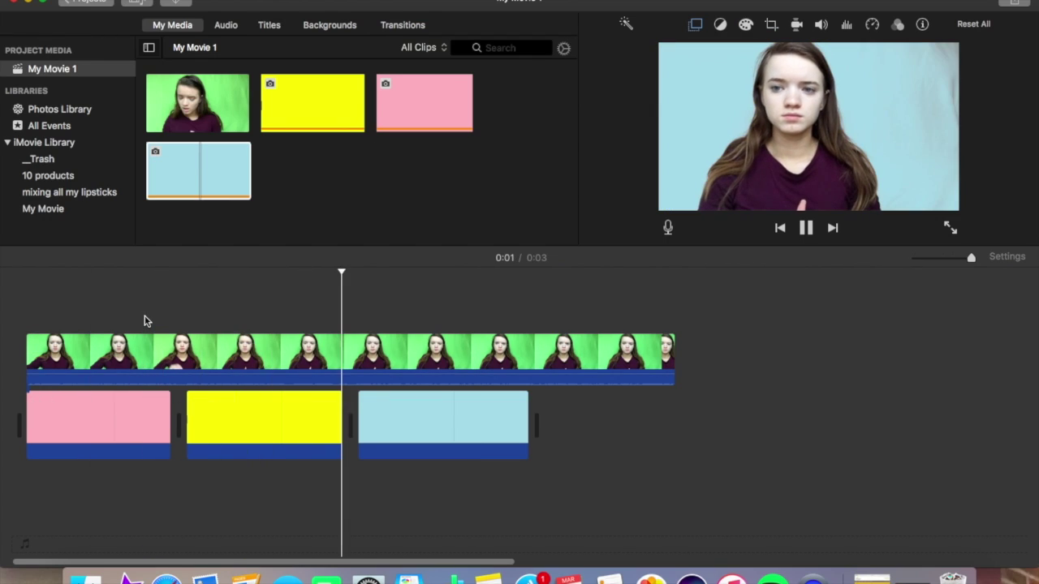
{"action": "key", "text": "space"}
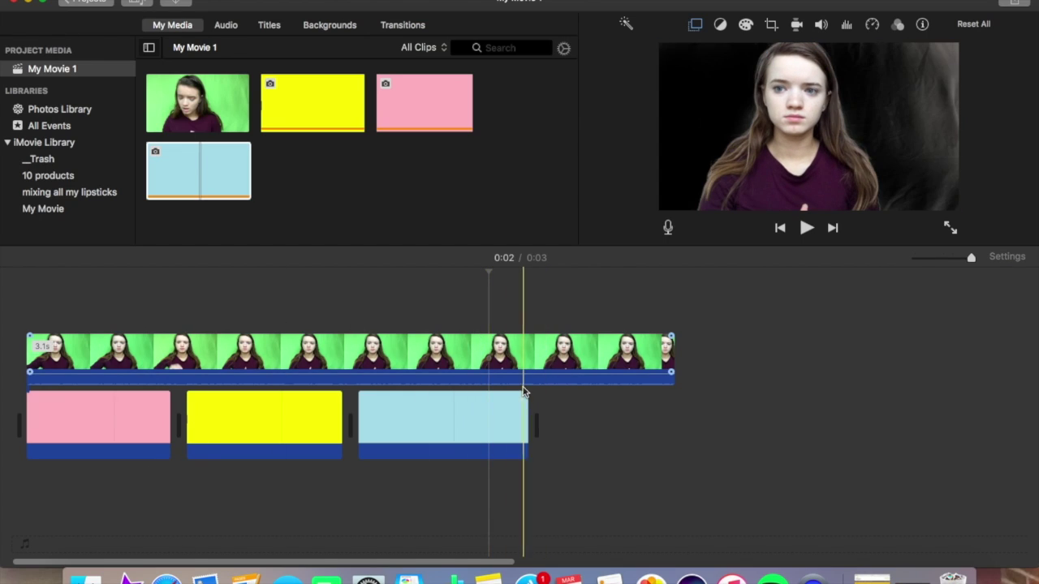
Step: Change the green-screen clip's overlay mode to Cutaway
{"action": "left_click", "coordinate": [426, 361]}
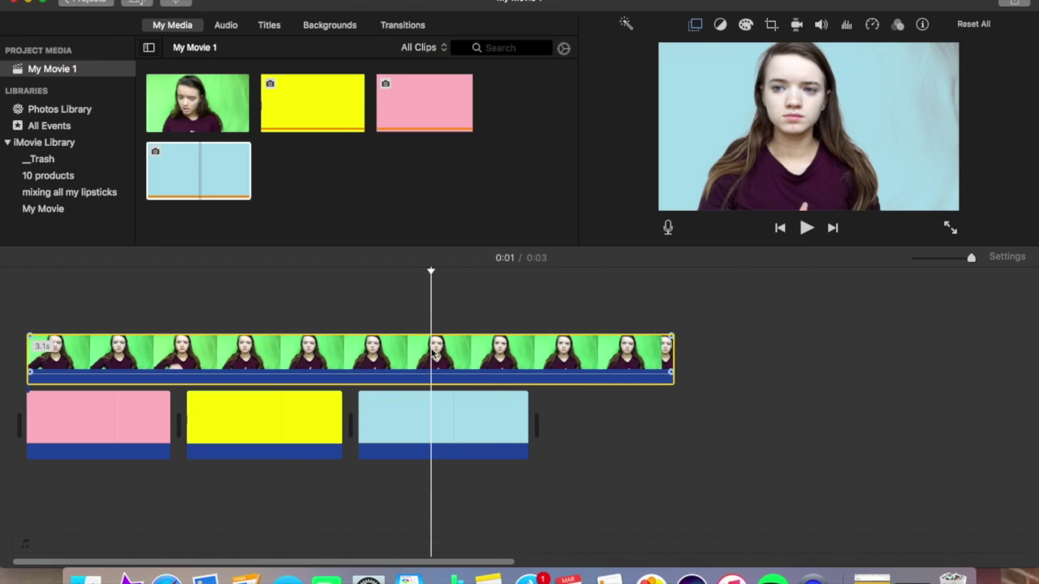
{"action": "left_click", "coordinate": [696, 23]}
{"action": "left_click", "coordinate": [696, 23]}
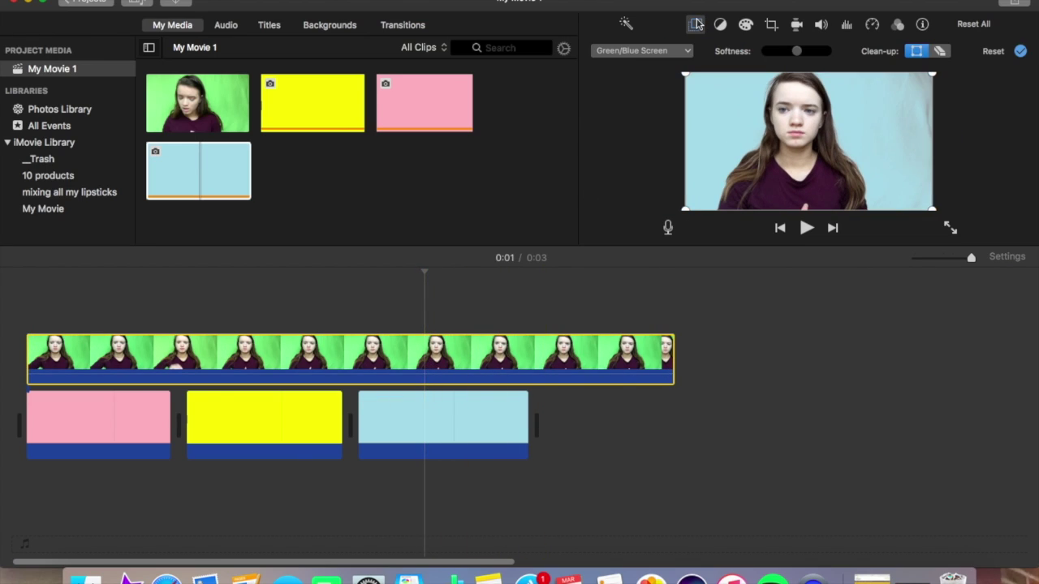
{"action": "left_click", "coordinate": [696, 23]}
{"action": "left_click", "coordinate": [694, 28]}
{"action": "left_click", "coordinate": [671, 51]}
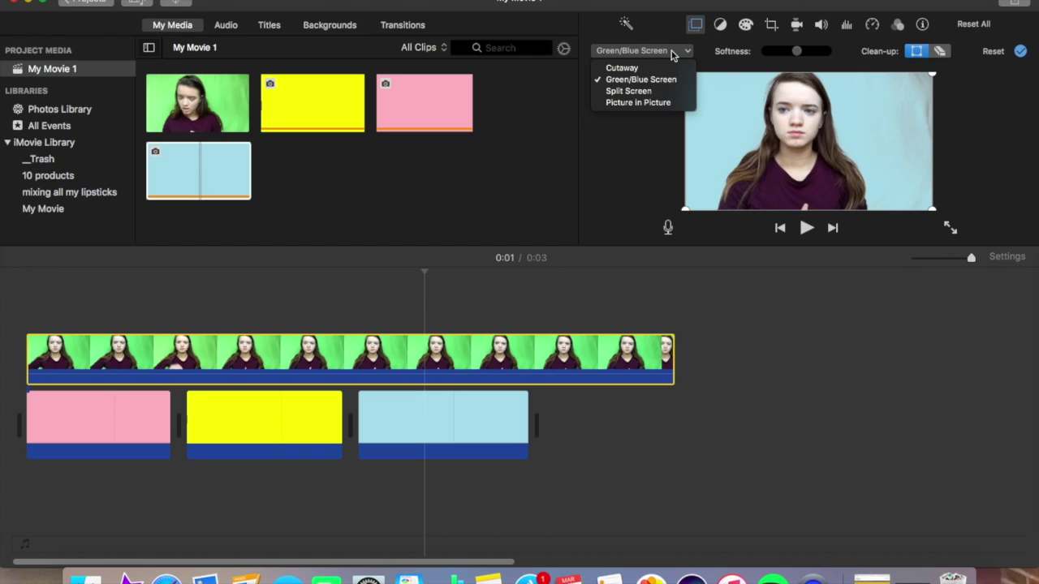
{"action": "left_click", "coordinate": [661, 69]}
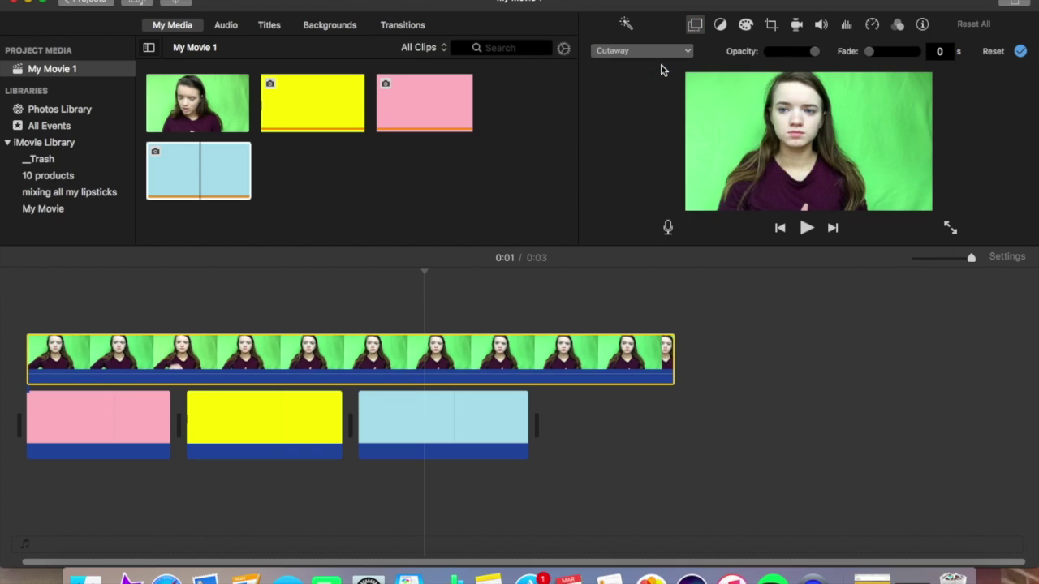
{"action": "left_click", "coordinate": [766, 359]}
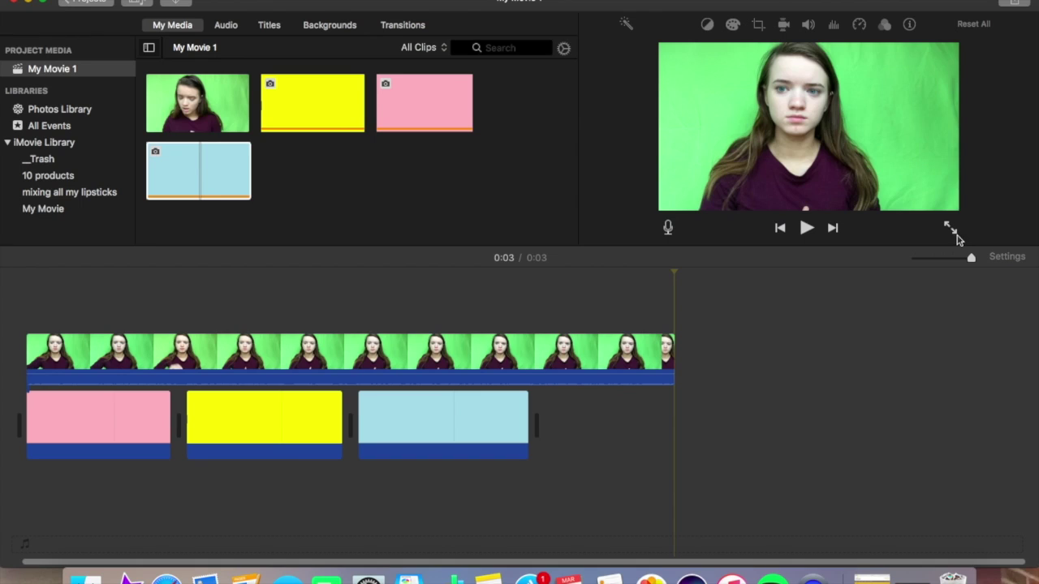
Step: Watch the movie full screen, then exit and reselect the green-screen clip
{"action": "left_click", "coordinate": [951, 228]}
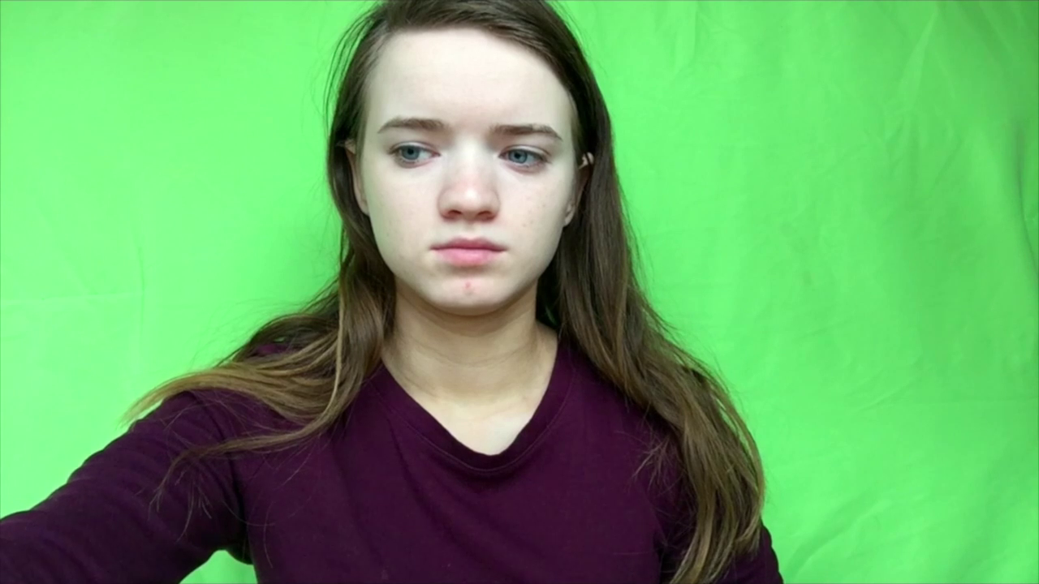
{"action": "mouse_move", "coordinate": [558, 194]}
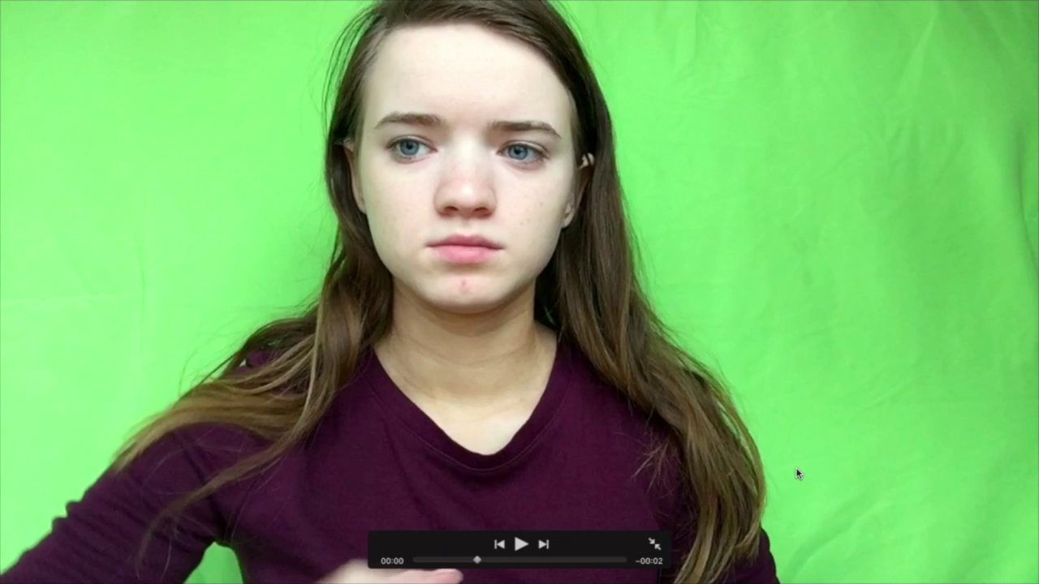
{"action": "key", "text": "Escape"}
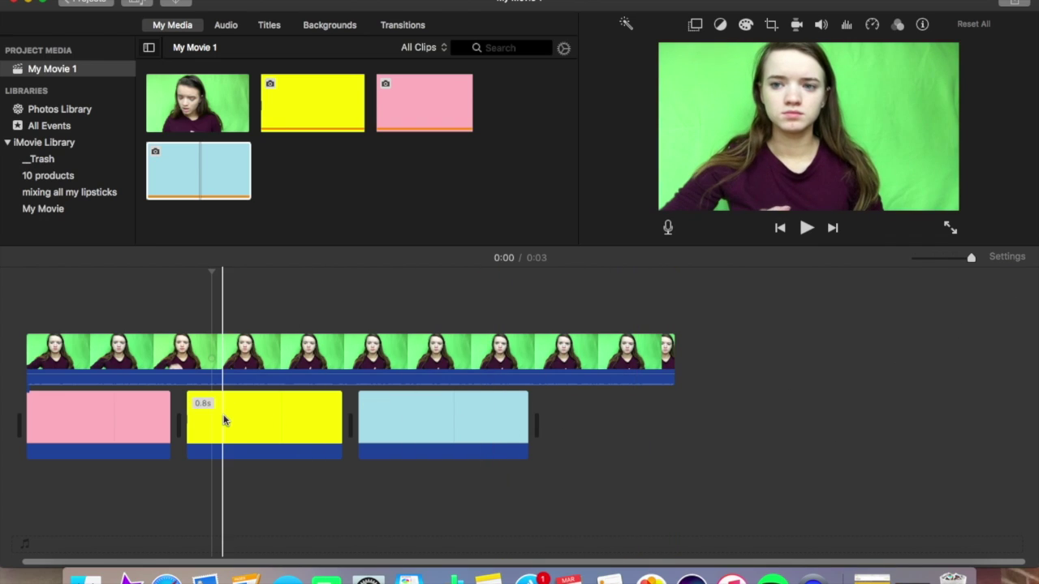
{"action": "left_click", "coordinate": [252, 361]}
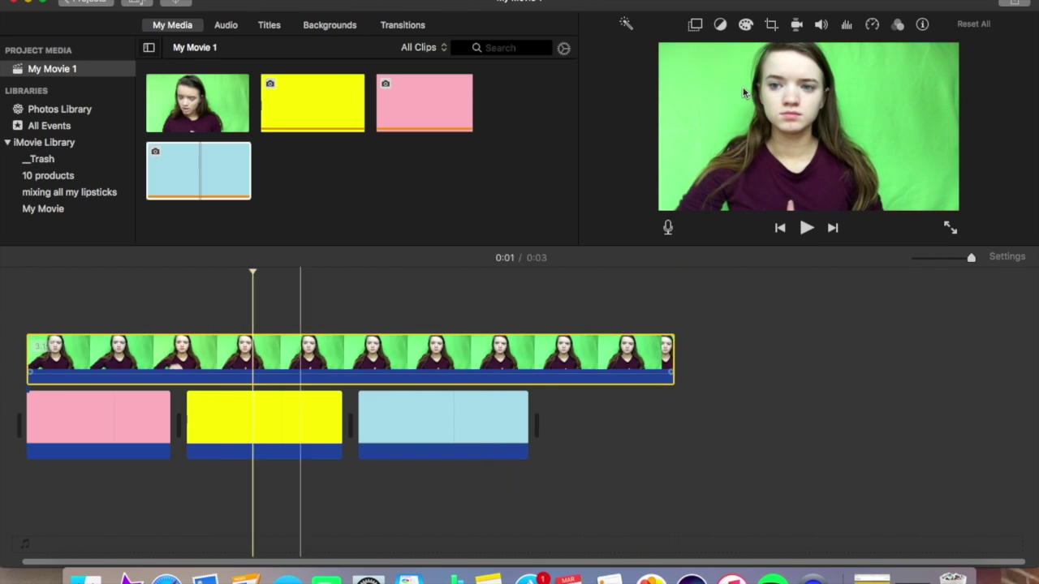
Step: Switch the clip's overlay back to Green/Blue Screen and return to the movie start
{"action": "left_click", "coordinate": [695, 25]}
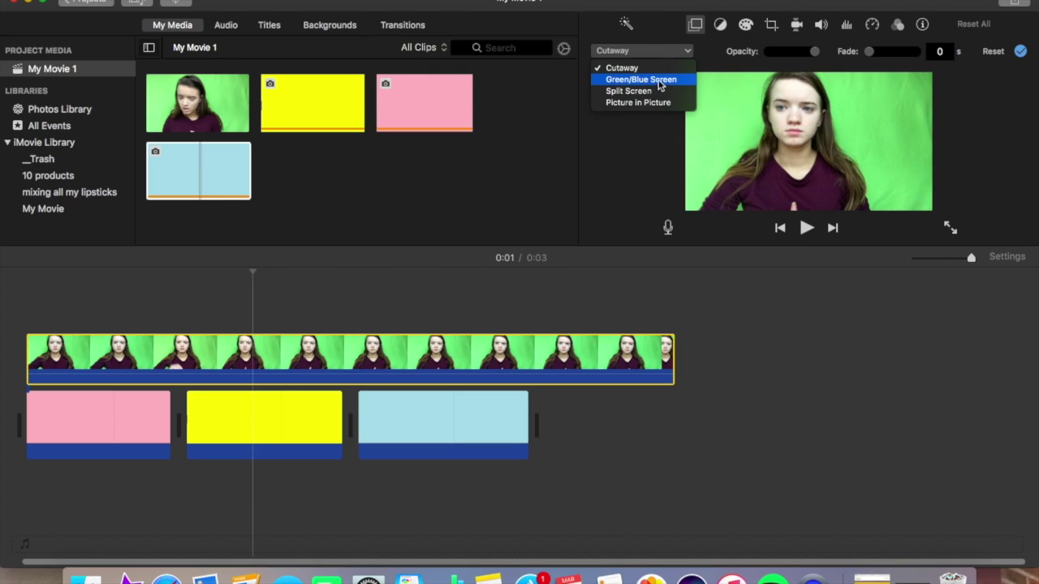
{"action": "left_click", "coordinate": [656, 79]}
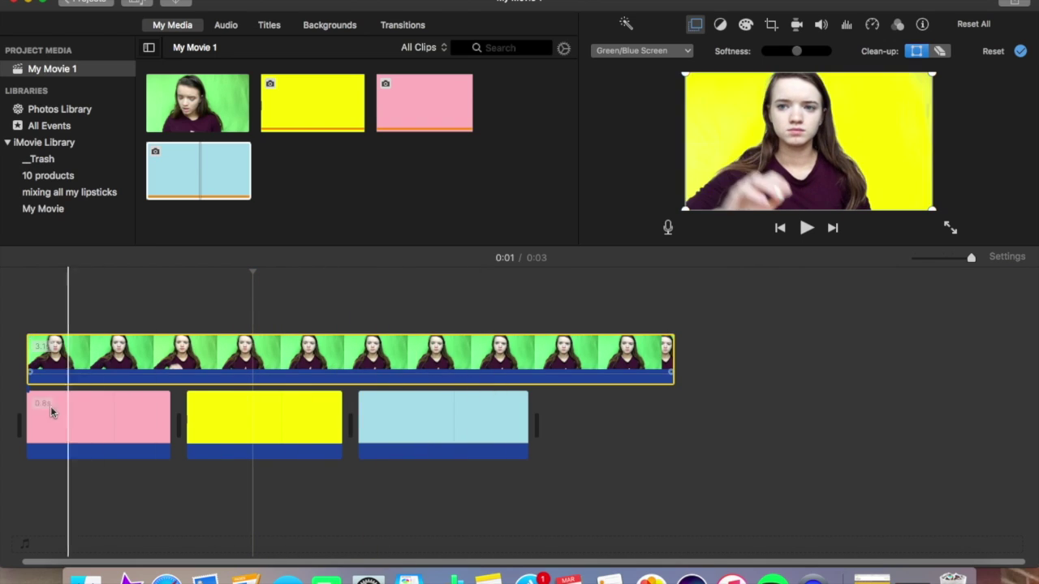
{"action": "left_click", "coordinate": [132, 309]}
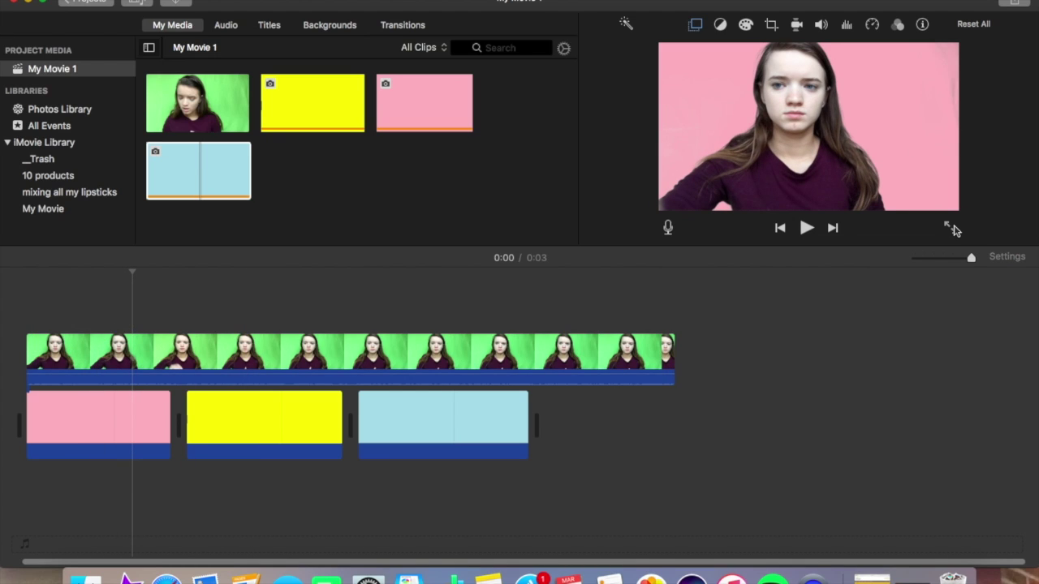
{"action": "left_click", "coordinate": [953, 231]}
{"action": "left_click", "coordinate": [517, 543]}
{"action": "left_click", "coordinate": [514, 544]}
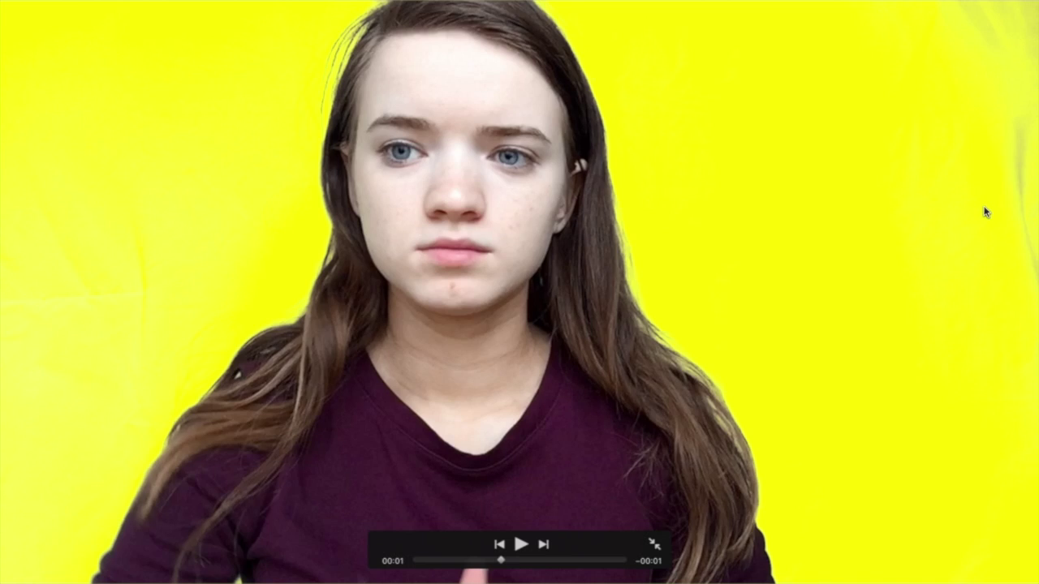
{"action": "key", "text": "Escape"}
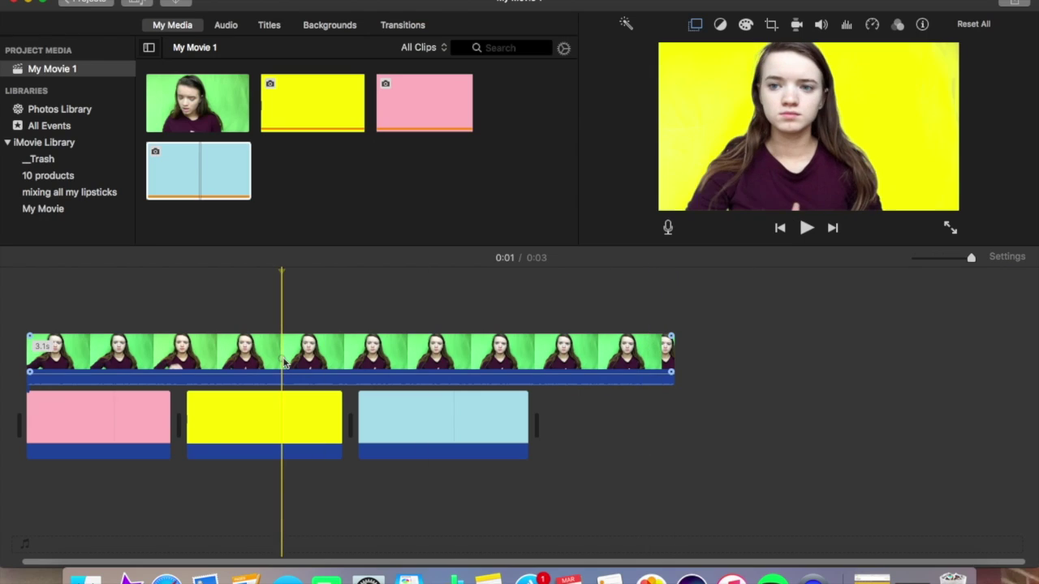
{"action": "left_click", "coordinate": [421, 347]}
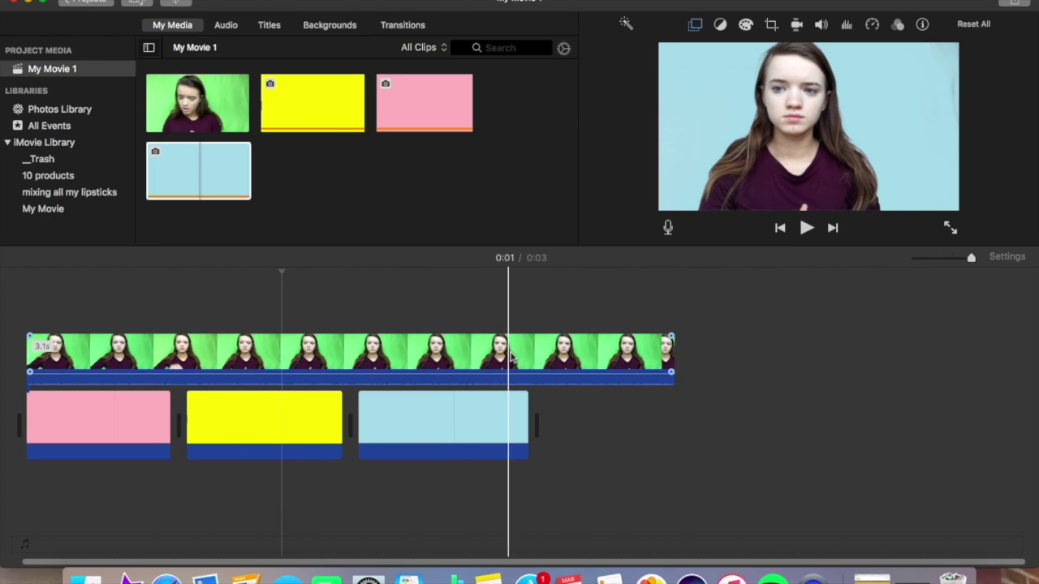
{"action": "left_click", "coordinate": [529, 449]}
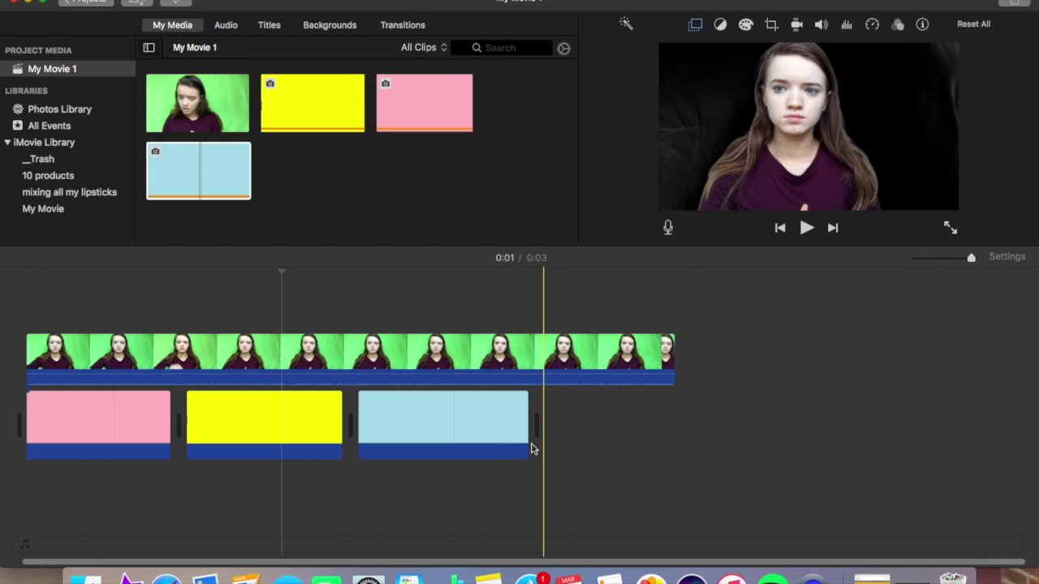
Step: Extend the light-blue background clip, then replay the preview and stop it at 0:02
{"action": "left_click", "coordinate": [526, 438]}
{"action": "left_click_drag", "start_coordinate": [526, 436], "coordinate": [609, 416]}
{"action": "left_click", "coordinate": [572, 378]}
{"action": "key", "text": "space"}
{"action": "key", "text": "space"}
{"action": "left_click", "coordinate": [632, 362]}
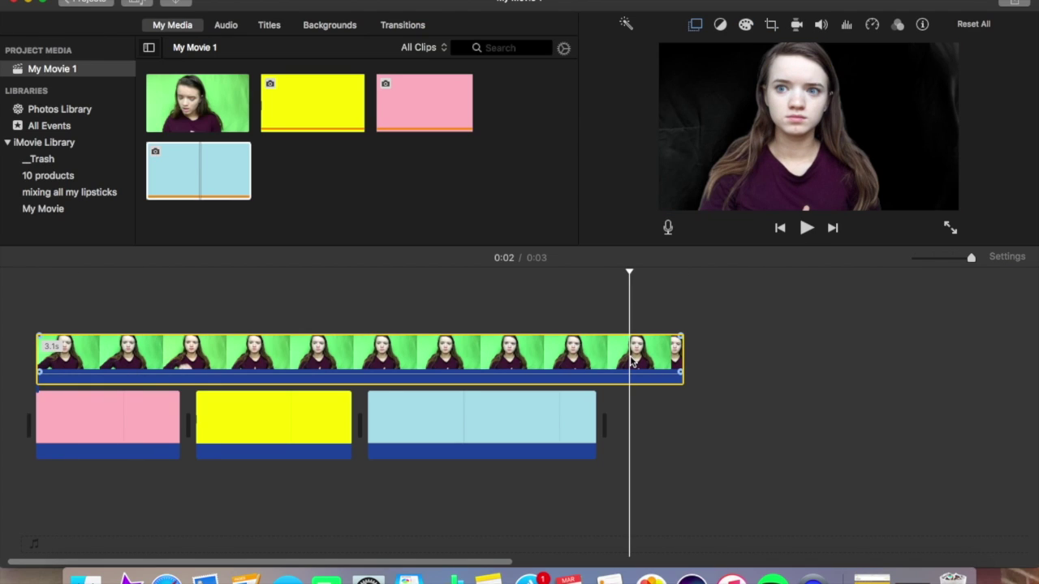
{"action": "key", "text": "space"}
{"action": "key", "text": "space"}
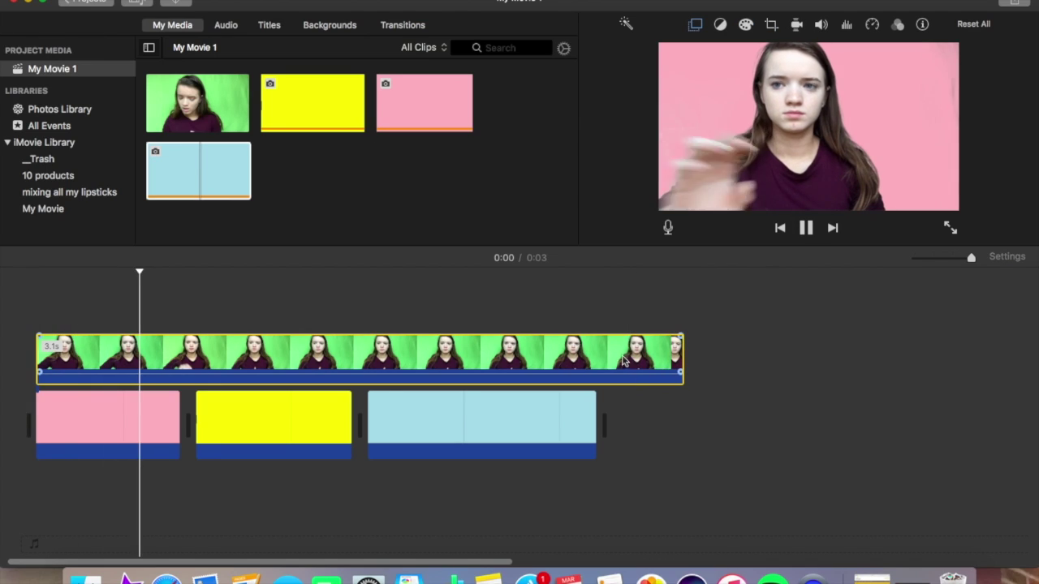
{"action": "left_click", "coordinate": [612, 354]}
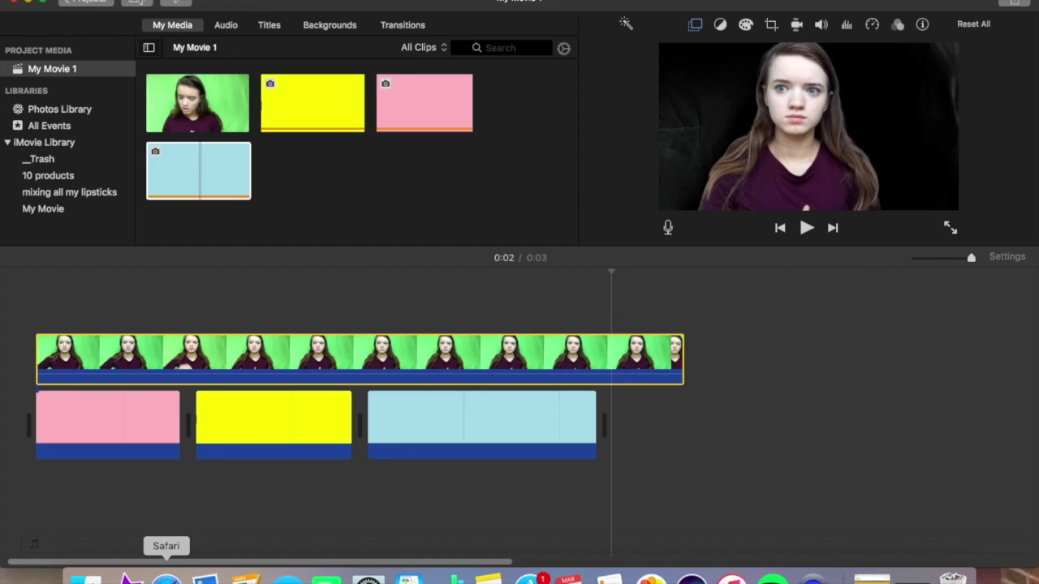
Step: Search for 'backdrops' in a new Safari tab and switch to image results
{"action": "left_click", "coordinate": [166, 578]}
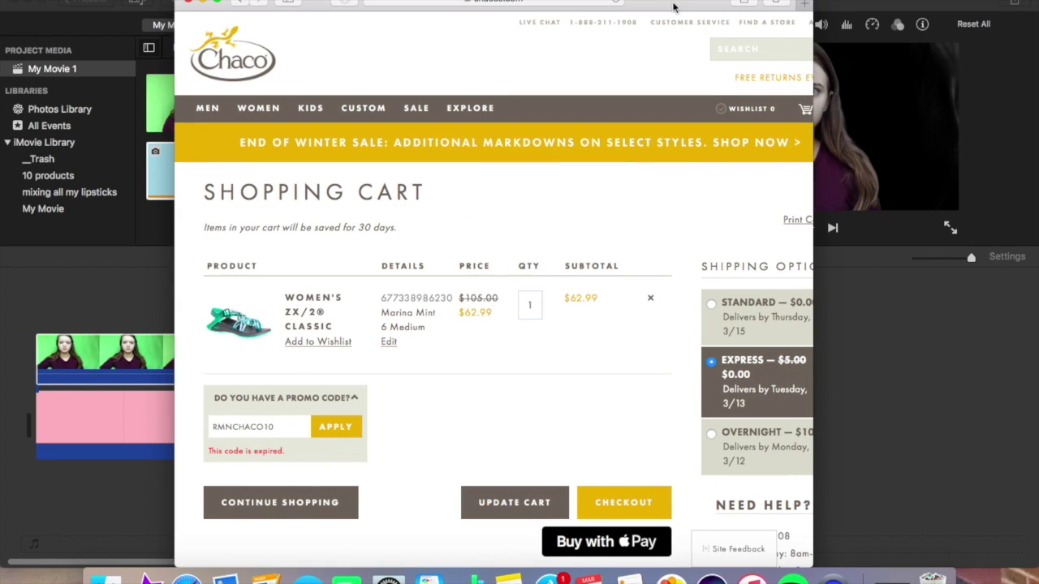
{"action": "left_click", "coordinate": [804, 4]}
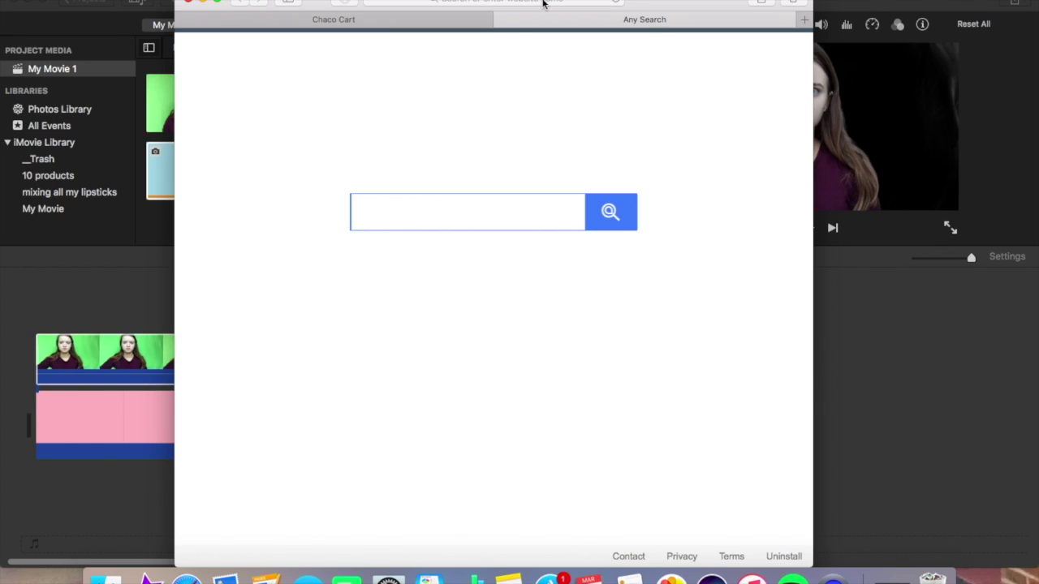
{"action": "type", "text": "back"}
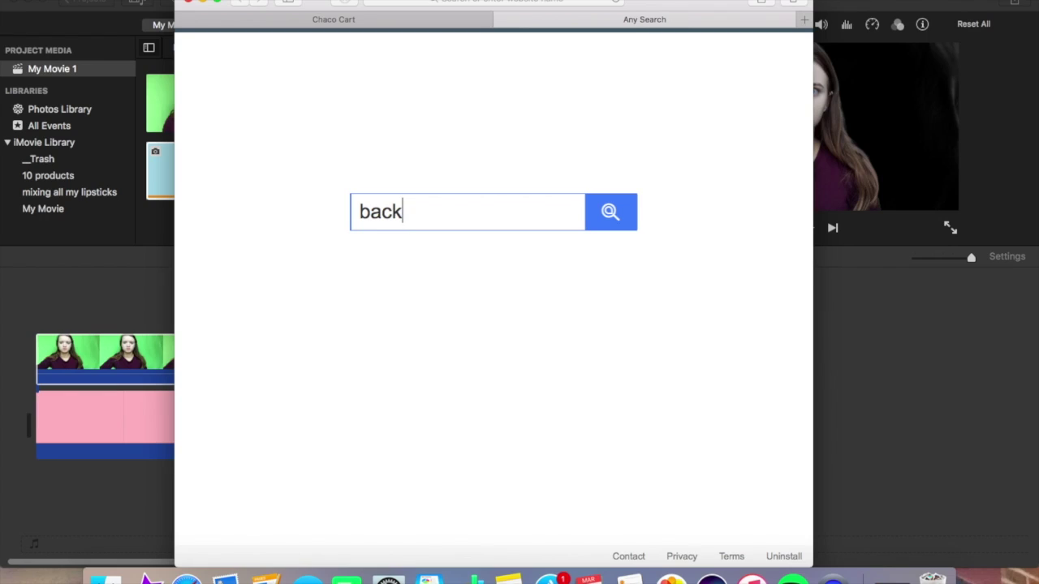
{"action": "type", "text": "drops"}
{"action": "key", "text": "Return"}
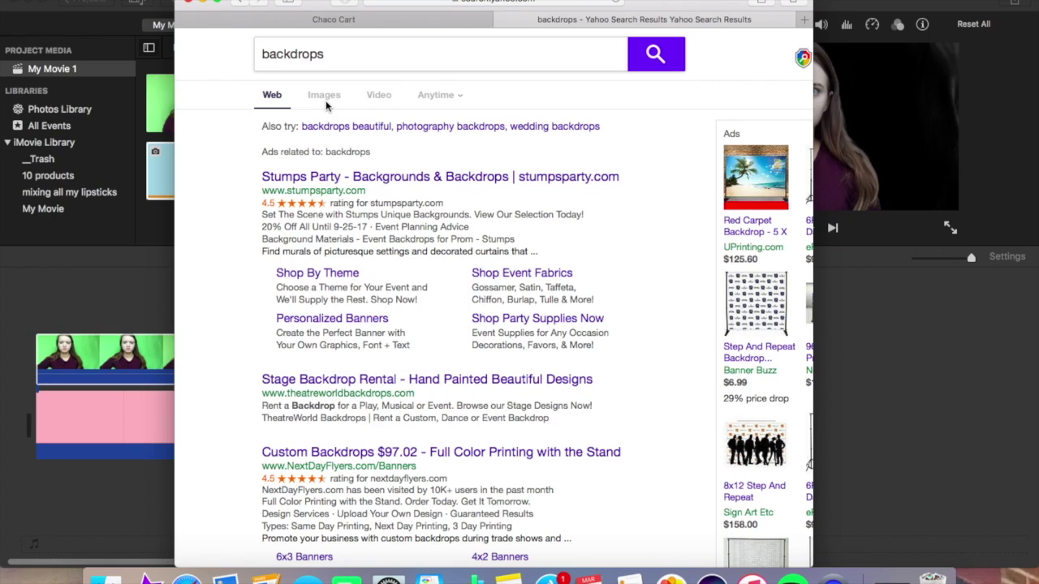
{"action": "left_click", "coordinate": [325, 98]}
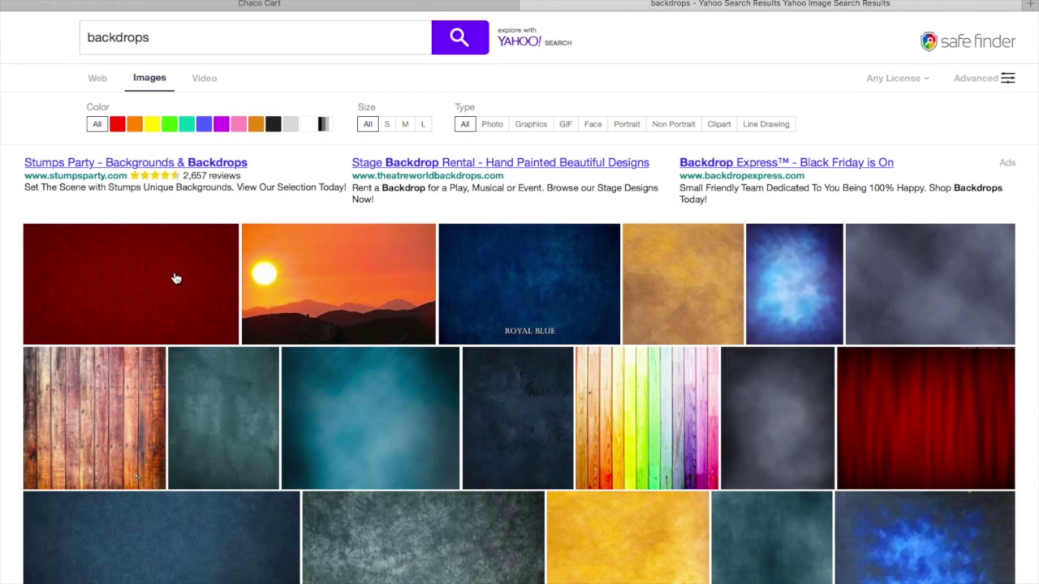
Step: Refine the image search to 'backdrops ombre' and preview the red-white ombre gradient
{"action": "left_click", "coordinate": [299, 29]}
{"action": "type", "text": "om"}
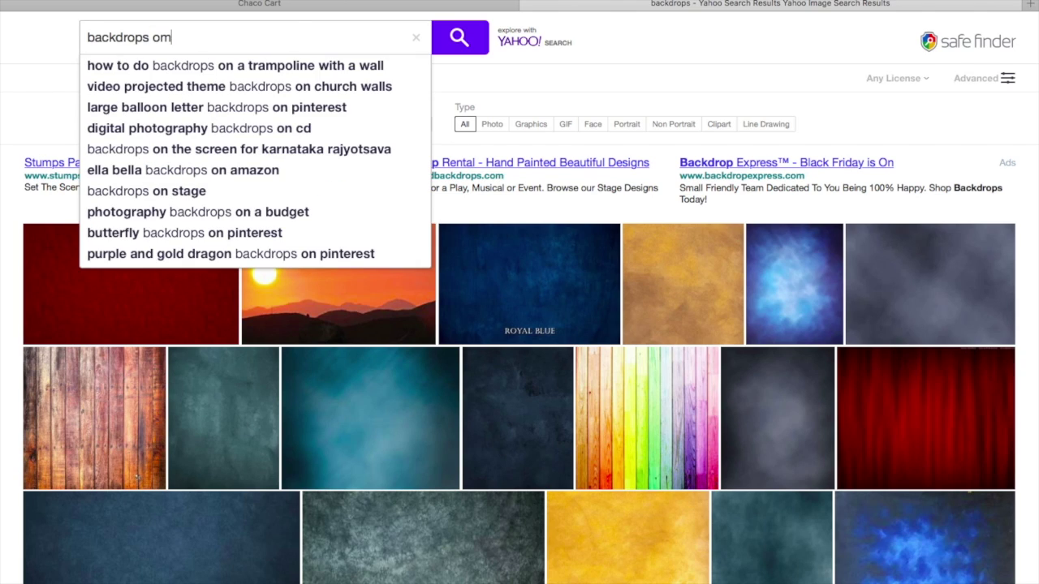
{"action": "type", "text": "bre"}
{"action": "key", "text": "Return"}
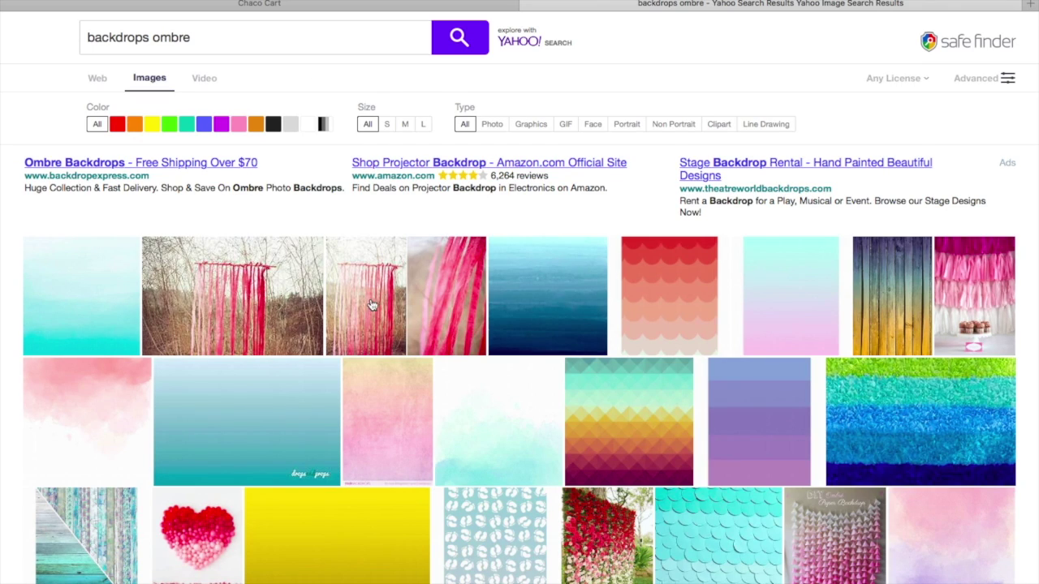
{"action": "scroll", "coordinate": [452, 387], "scroll_direction": "down", "scroll_amount": 1}
{"action": "scroll", "coordinate": [519, 324], "scroll_direction": "down", "scroll_amount": 8}
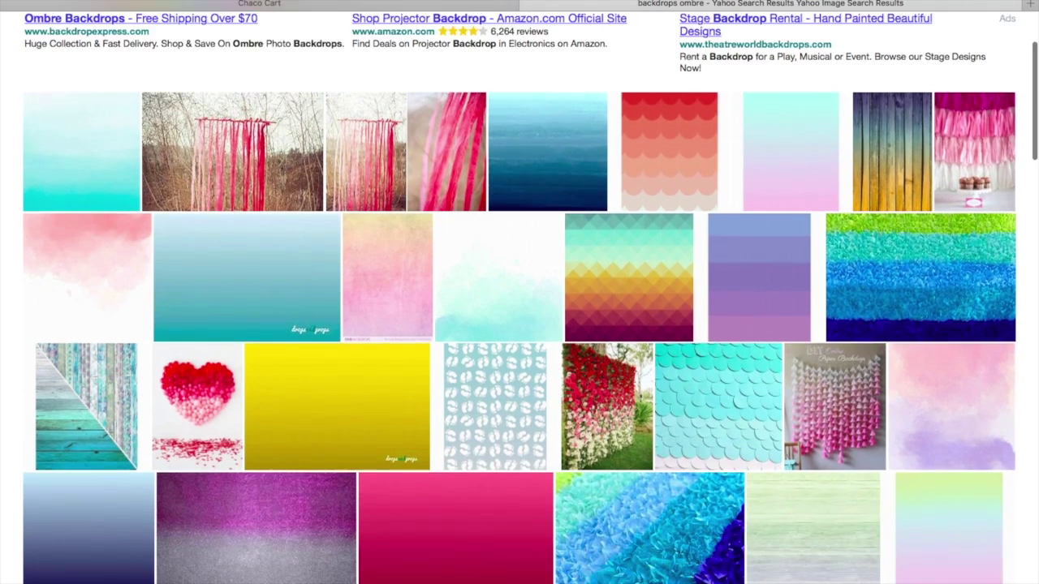
{"action": "scroll", "coordinate": [520, 324], "scroll_direction": "down", "scroll_amount": 10}
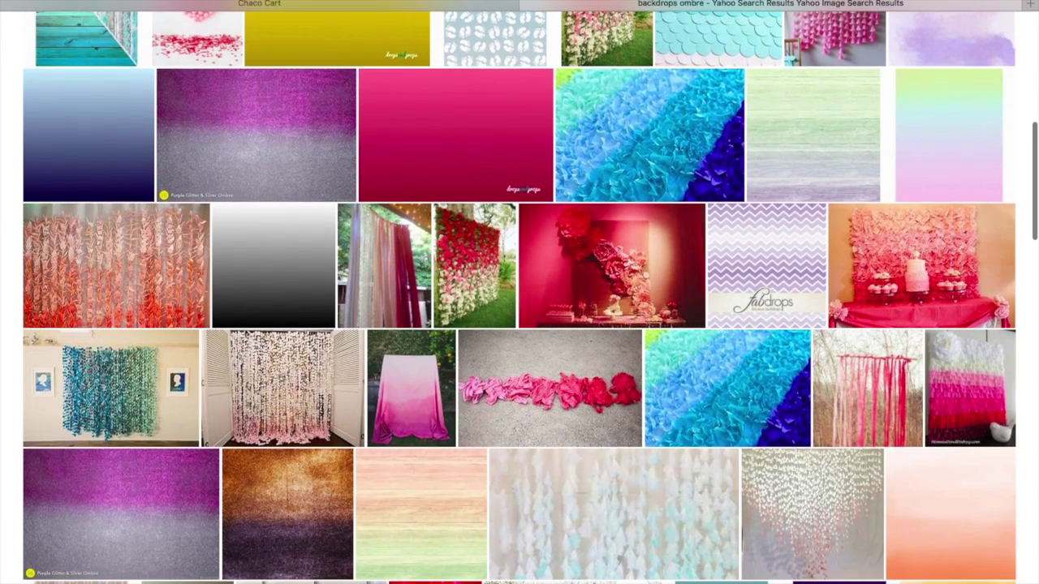
{"action": "scroll", "coordinate": [519, 324], "scroll_direction": "down", "scroll_amount": 1}
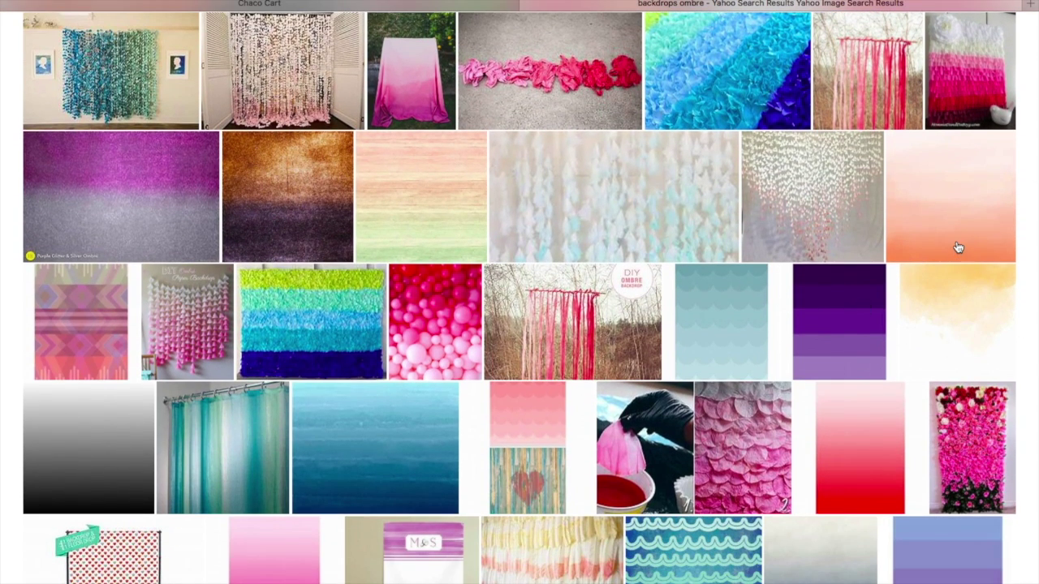
{"action": "left_click", "coordinate": [865, 436]}
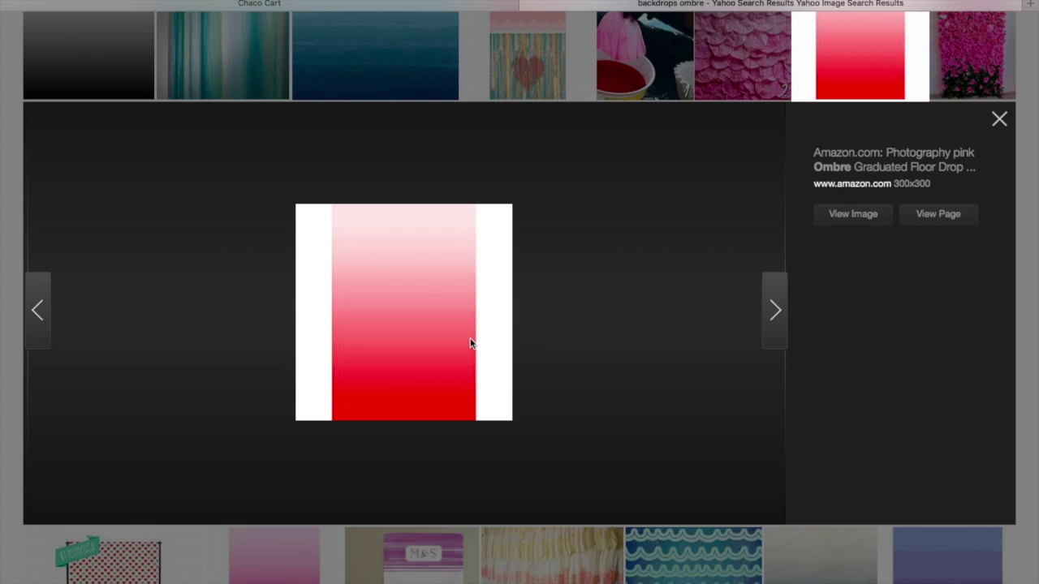
Step: Screenshot the pink-to-red ombre gradient to the desktop and exit full-screen Safari
{"action": "key", "text": "super+shift+4"}
{"action": "left_click_drag", "start_coordinate": [331, 254], "coordinate": [475, 409]}
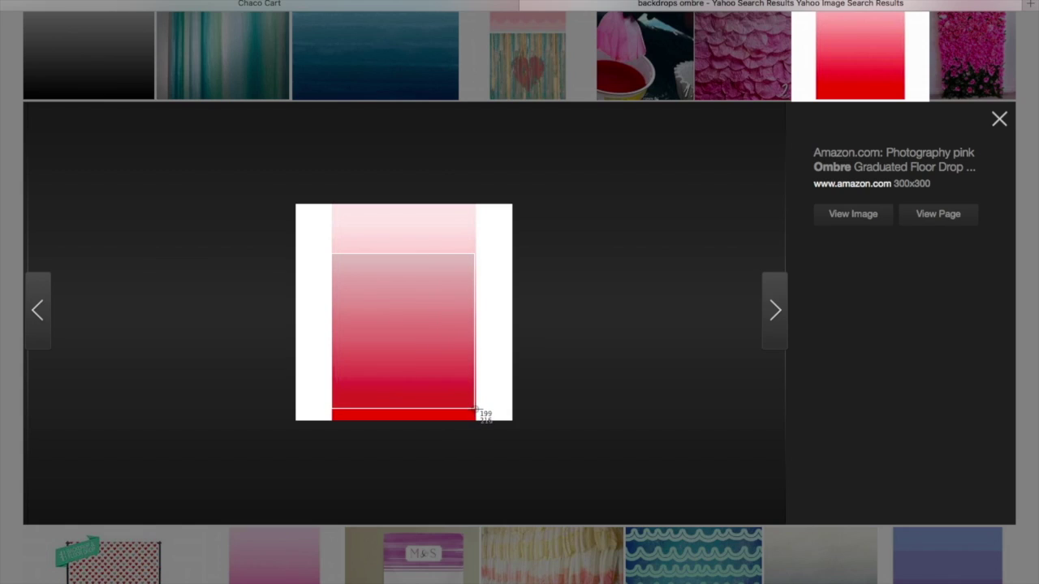
{"action": "left_click_drag", "start_coordinate": [475, 408], "coordinate": [477, 404]}
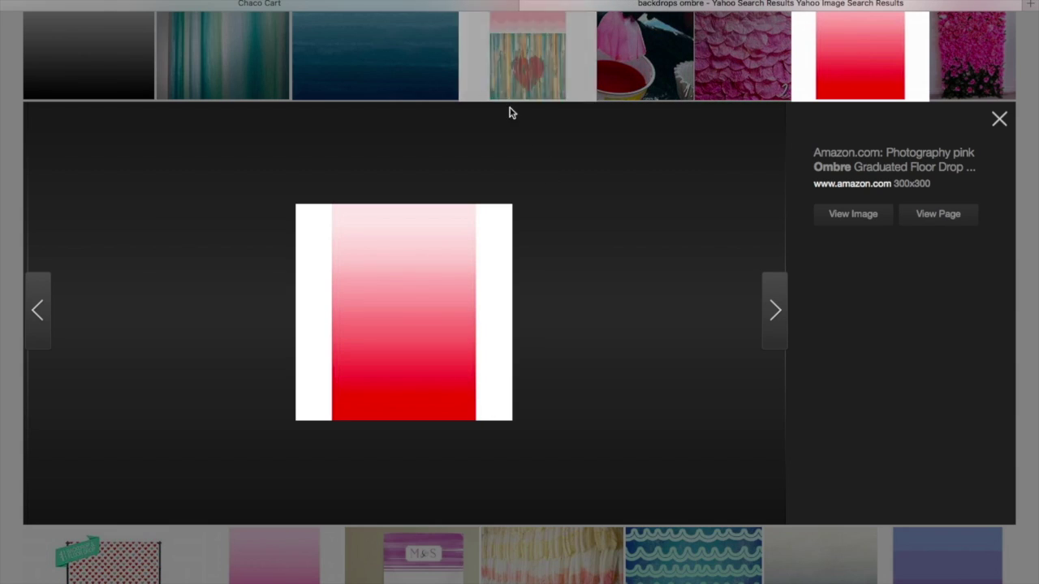
{"action": "mouse_move", "coordinate": [503, 3]}
{"action": "left_click", "coordinate": [39, 3]}
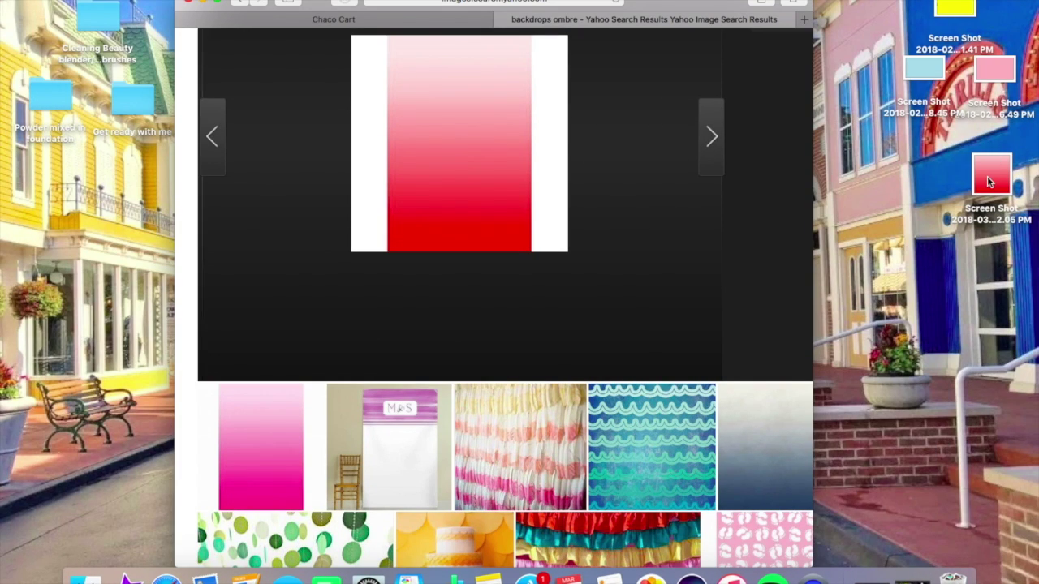
Step: Import the 2018-03-08 ombre screenshot into iMovie and place it after the light-blue clip
{"action": "left_click", "coordinate": [912, 577]}
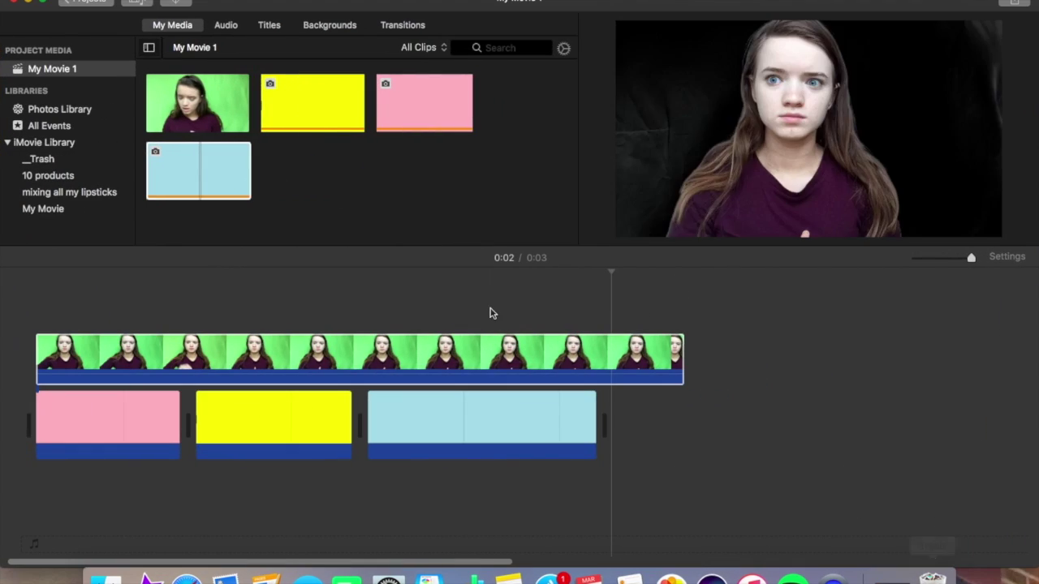
{"action": "left_click", "coordinate": [621, 357]}
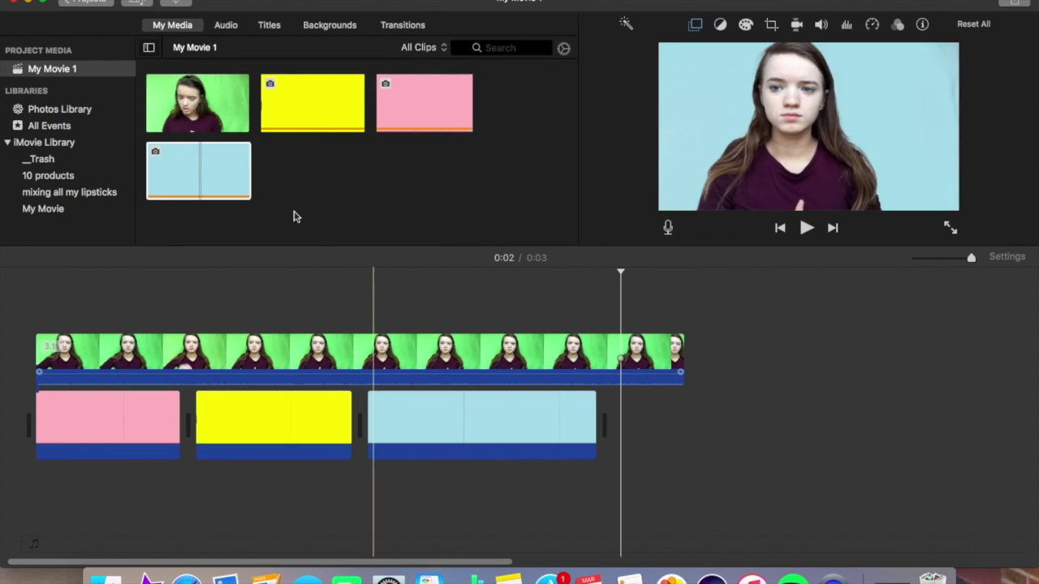
{"action": "left_click", "coordinate": [177, 3]}
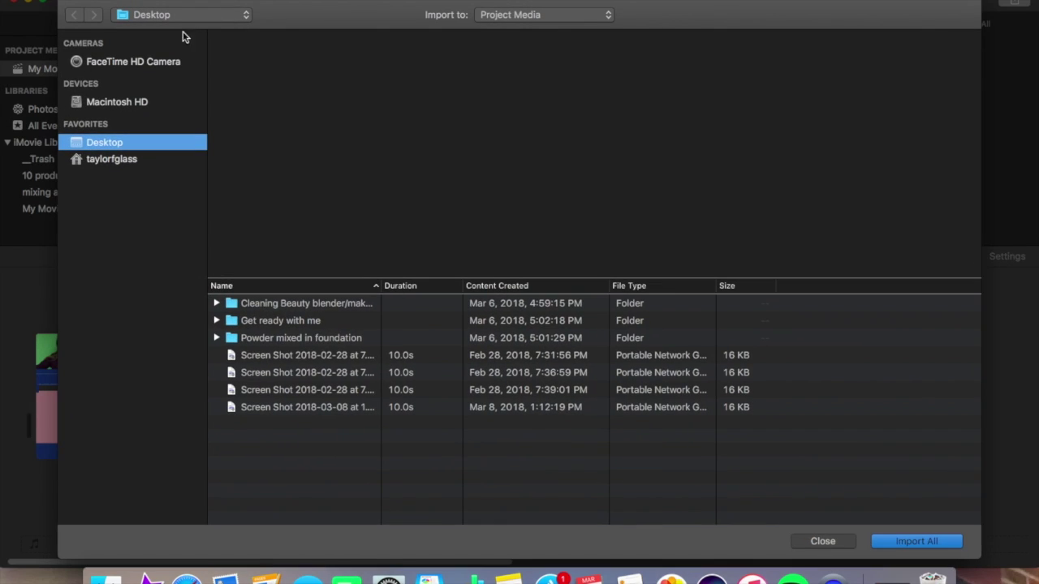
{"action": "left_click", "coordinate": [326, 414]}
{"action": "left_click", "coordinate": [909, 537]}
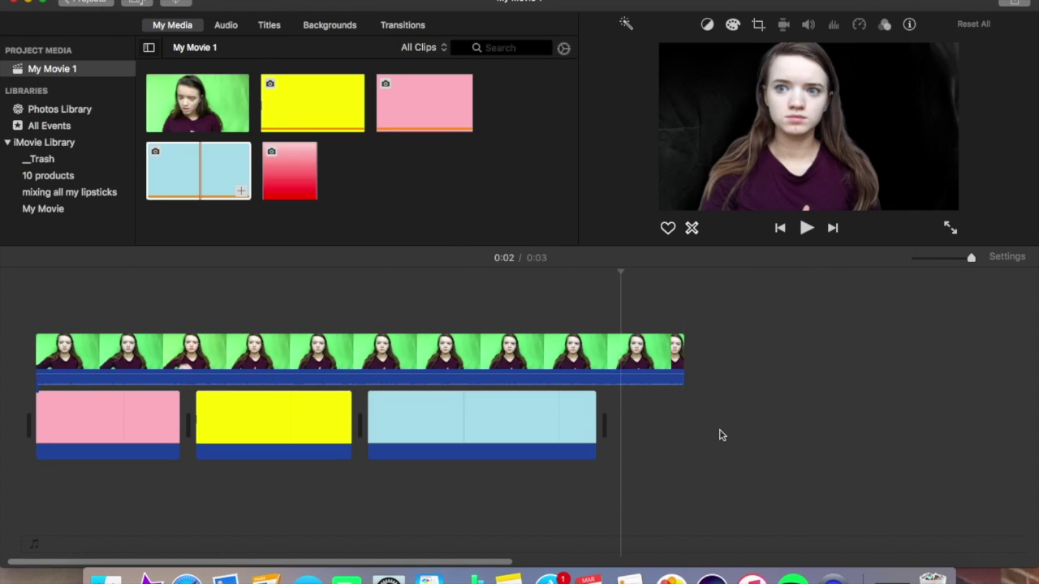
{"action": "left_click_drag", "start_coordinate": [276, 162], "coordinate": [641, 423]}
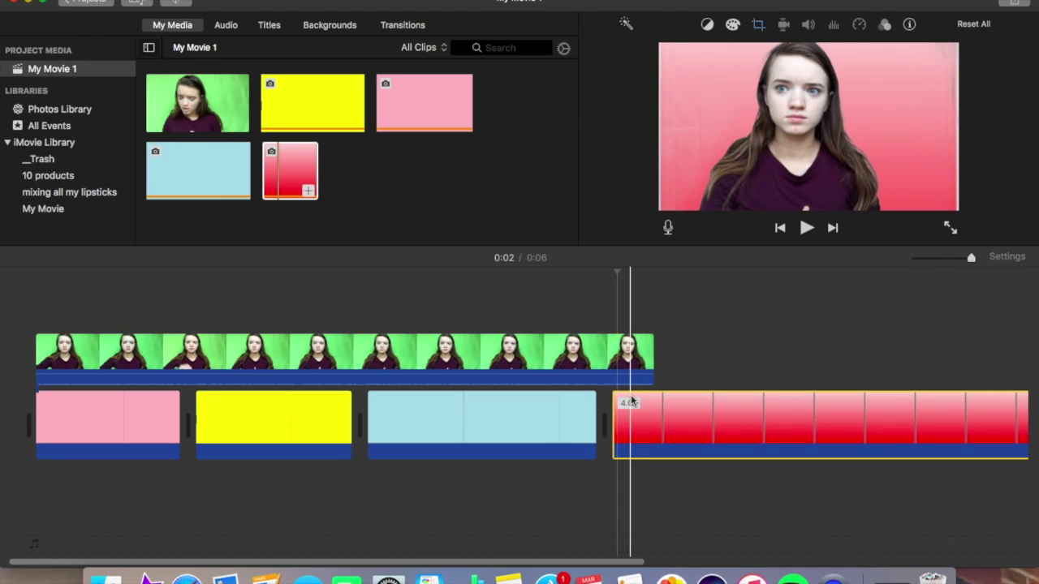